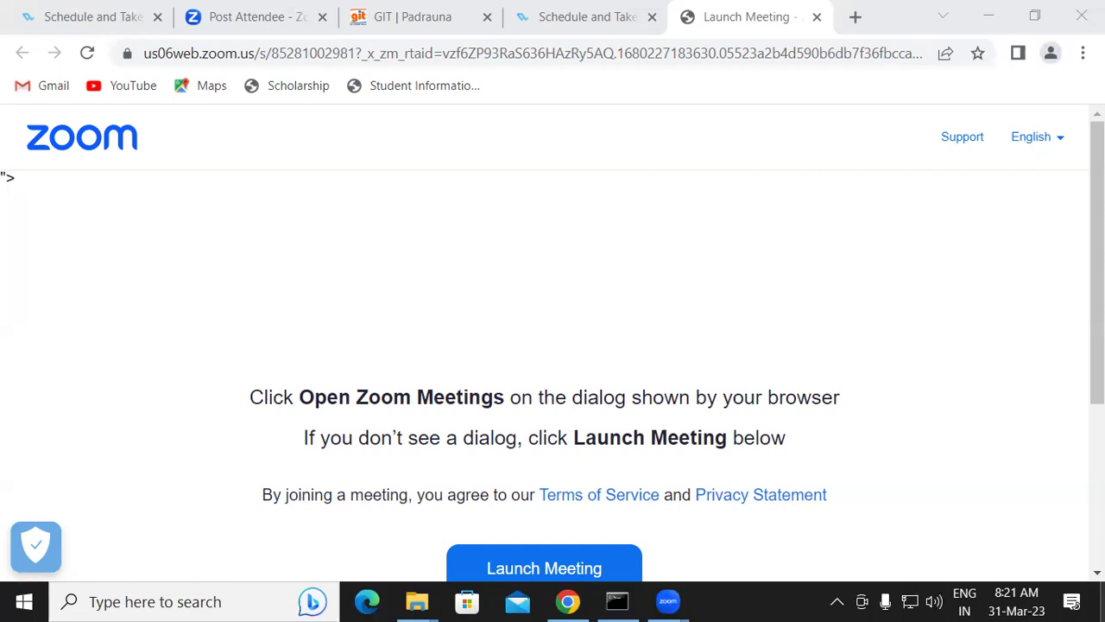
# Show the Windows desktop and refresh it twice.
pyautogui.click(1102, 602)
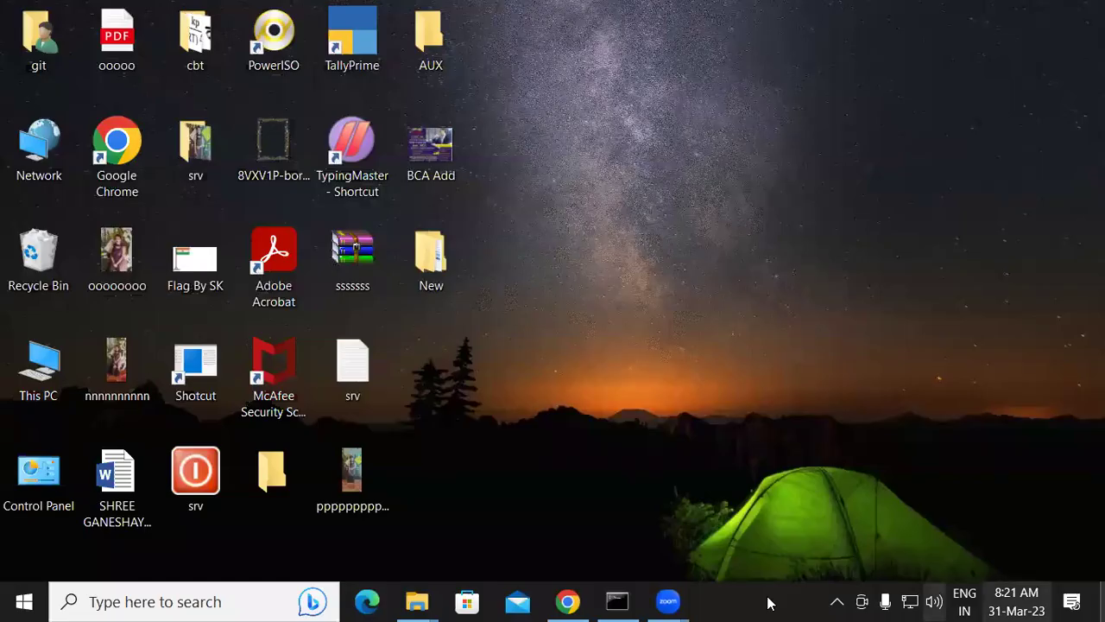
pyautogui.rightClick(632, 225)
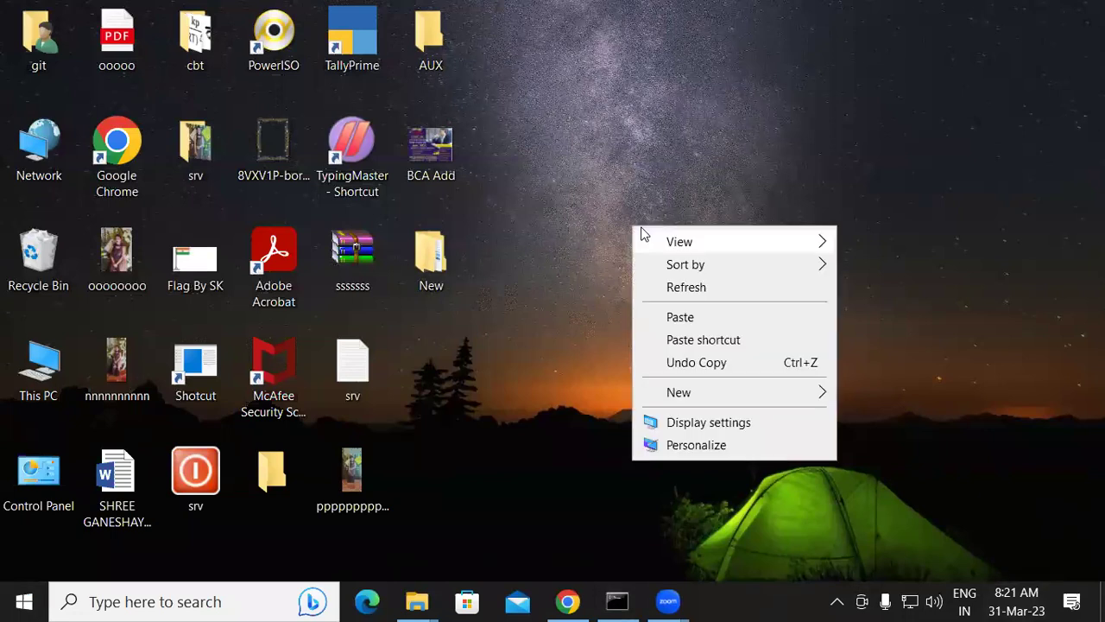
pyautogui.click(679, 288)
pyautogui.rightClick(680, 294)
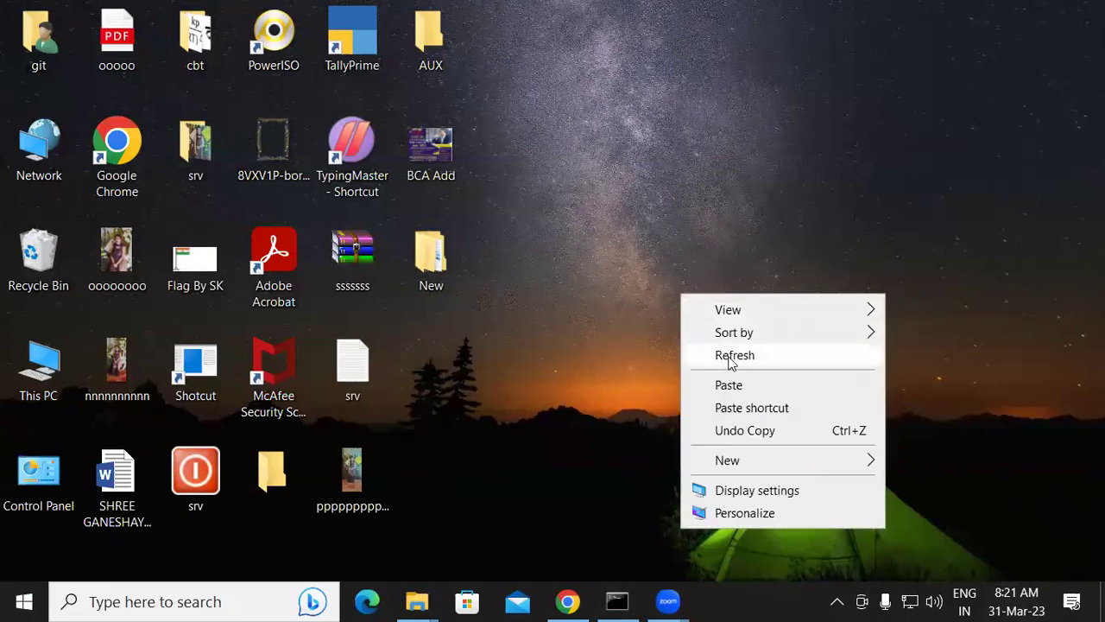
pyautogui.click(731, 357)
# View the BCA Add image stored on the desktop, close it and refresh the desktop.
pyautogui.doubleClick(416, 147)
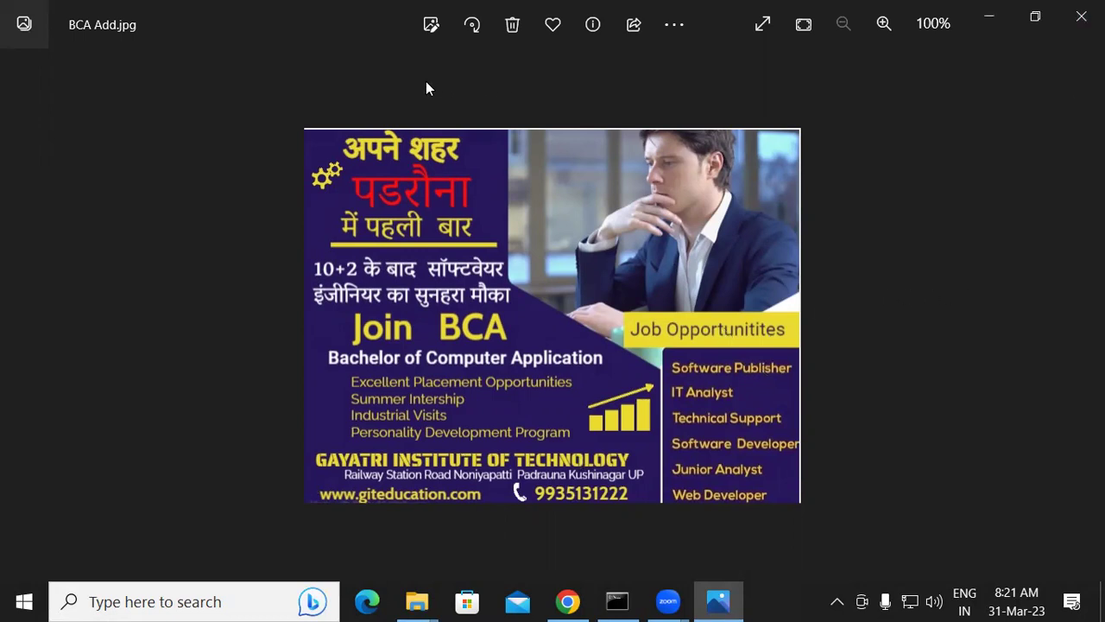
pyautogui.click(1079, 16)
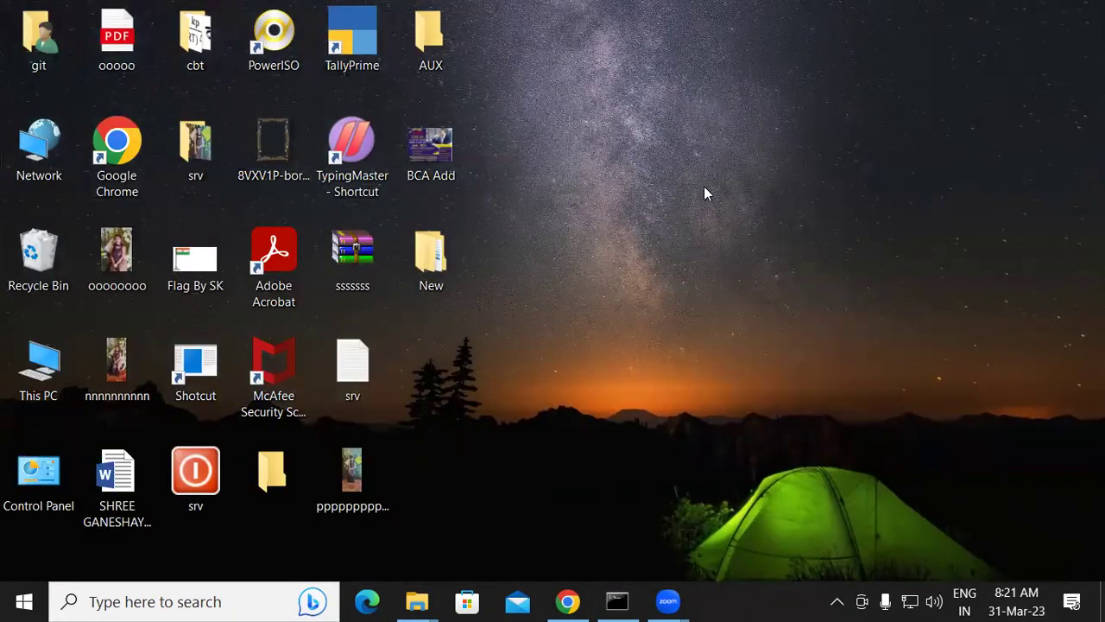
pyautogui.rightClick(601, 111)
pyautogui.click(644, 170)
pyautogui.rightClick(639, 172)
pyautogui.click(683, 233)
pyautogui.rightClick(683, 227)
pyautogui.click(695, 288)
# Cut the BCA Add image from the desktop and open Local Disk (D:).
pyautogui.rightClick(435, 164)
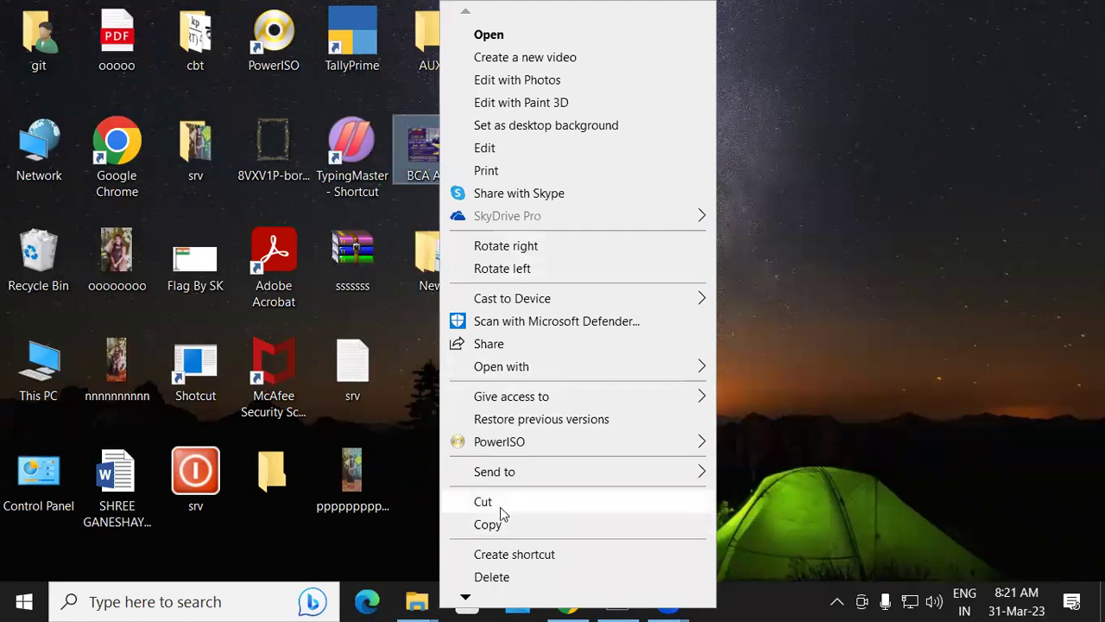
pyautogui.click(501, 509)
pyautogui.doubleClick(52, 363)
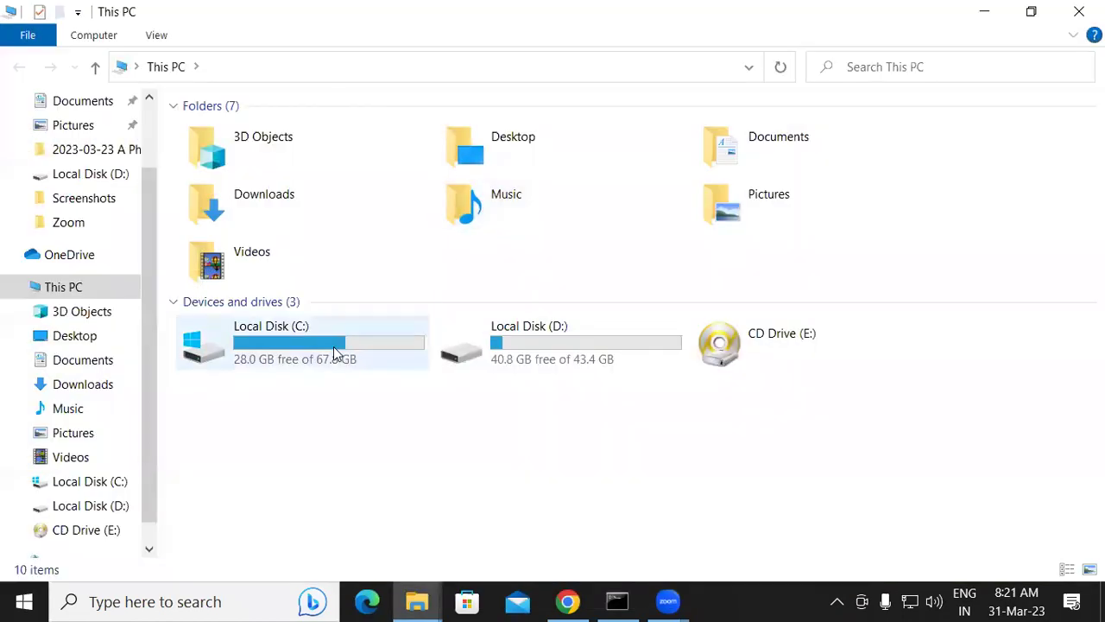
pyautogui.doubleClick(540, 351)
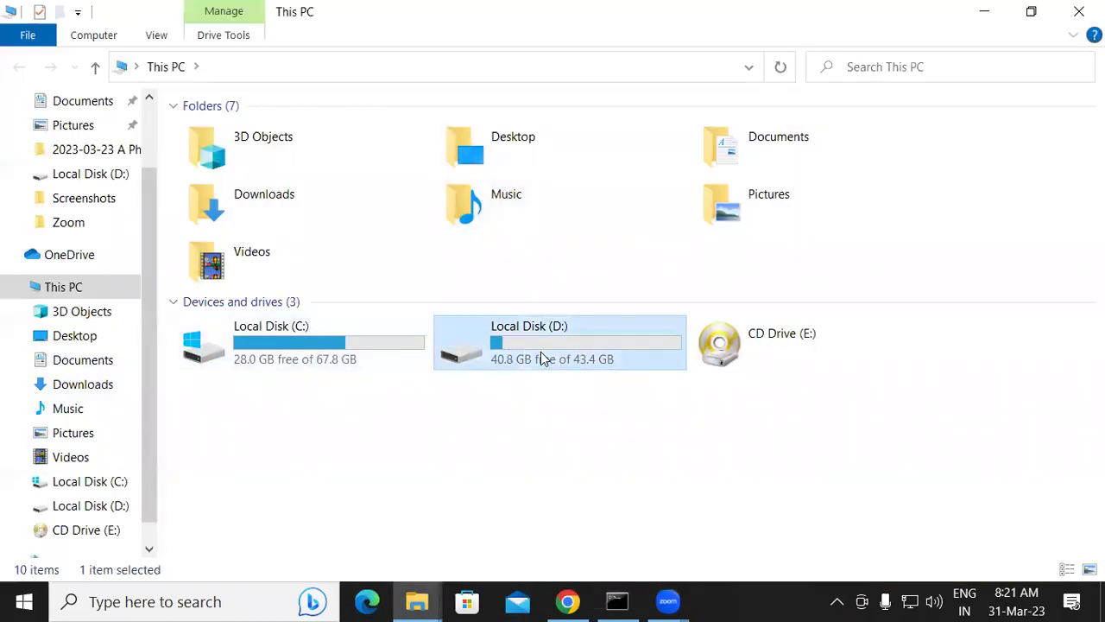
# Create a new folder named Photo on Local Disk (D:).
pyautogui.rightClick(864, 466)
pyautogui.moveTo(924, 423)
pyautogui.click(604, 190)
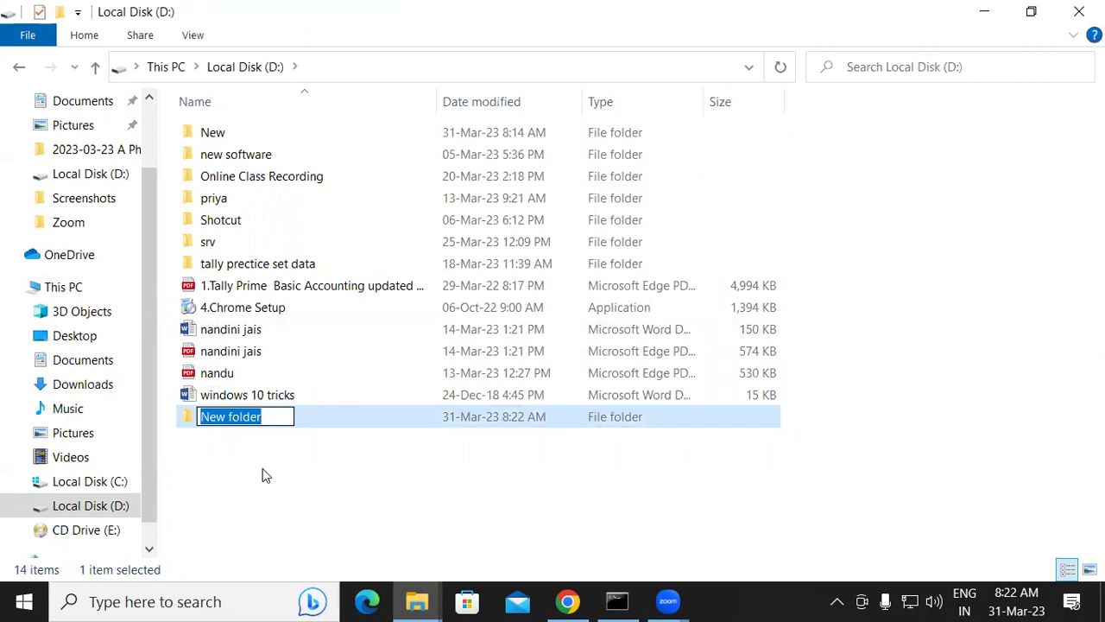
pyautogui.write('Photo')
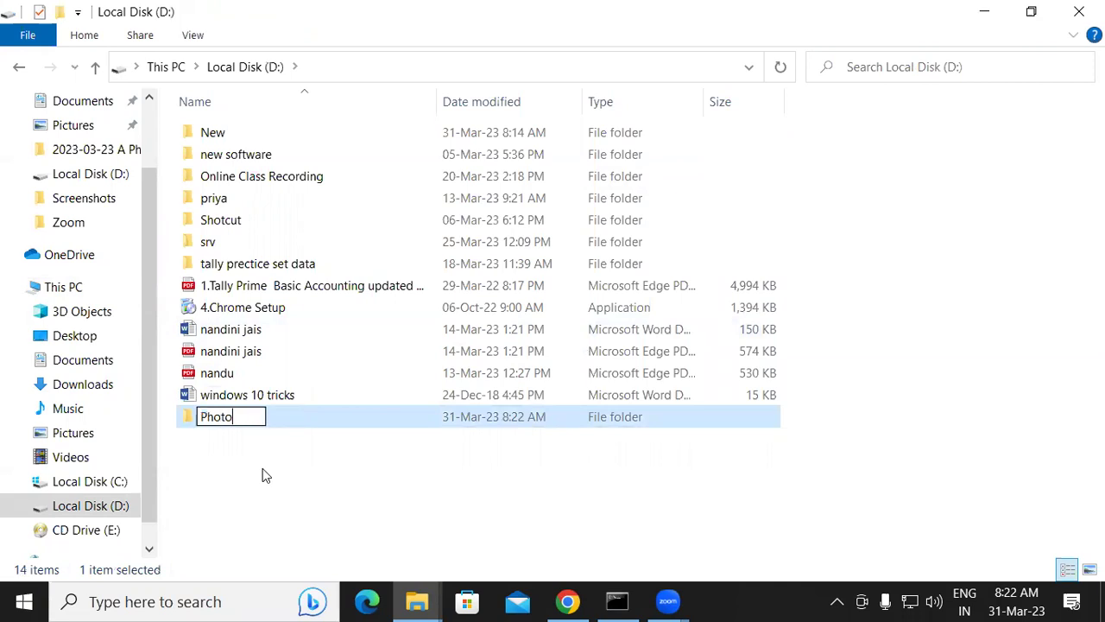
pyautogui.press('Return')
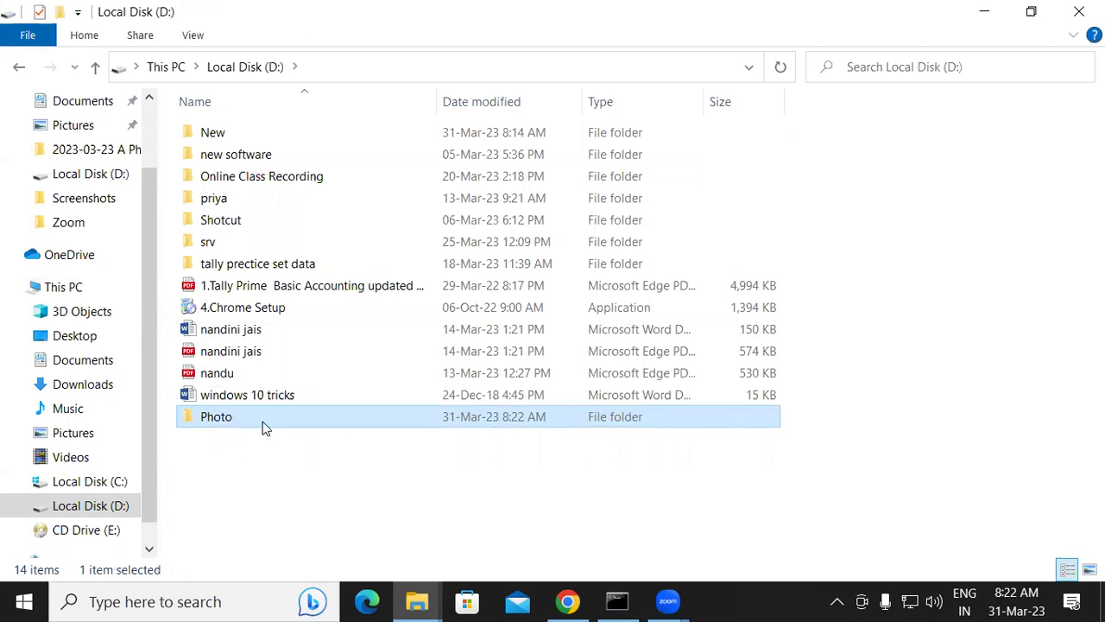
# Paste the BCA Add image into the Photo folder.
pyautogui.doubleClick(266, 428)
pyautogui.rightClick(312, 210)
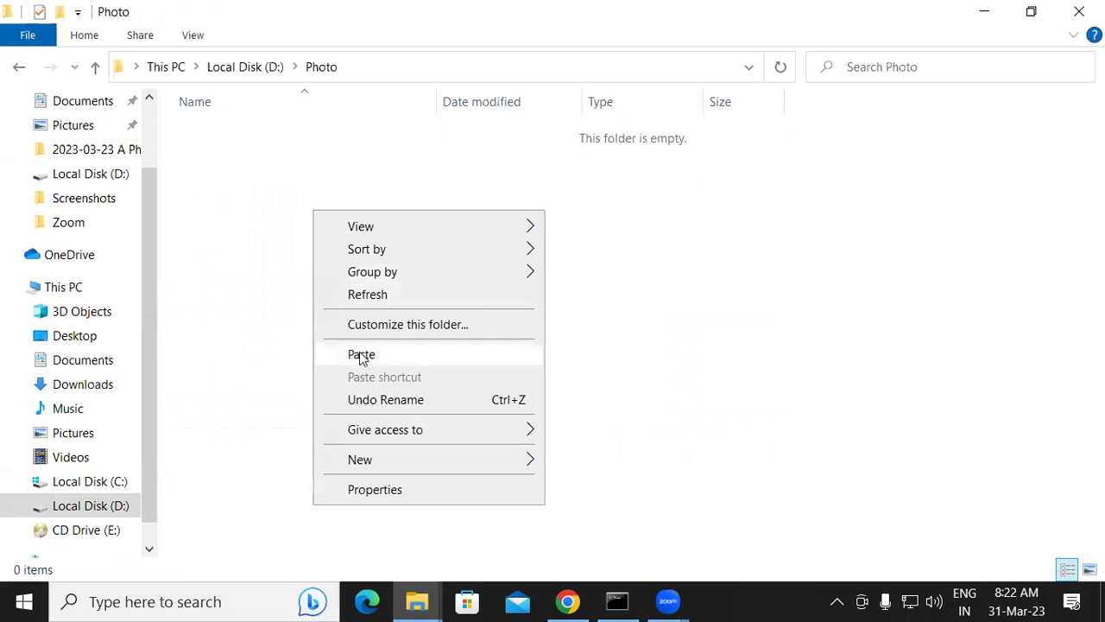
pyautogui.click(361, 354)
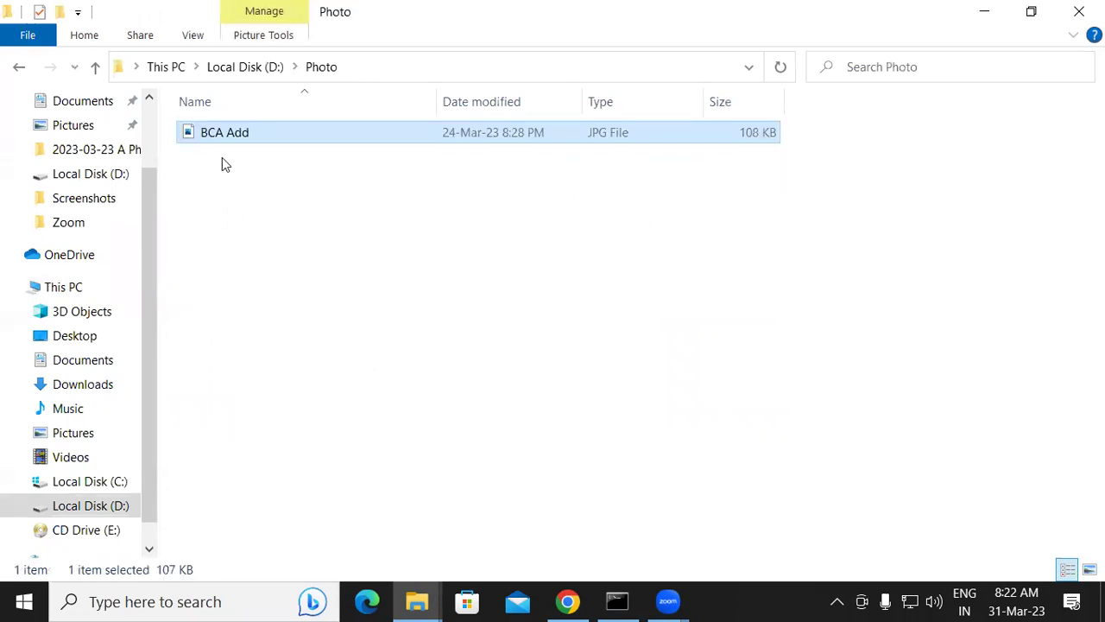
# View the pasted BCA Add image, recheck the Photo folder's contents and return to Local Disk (D:).
pyautogui.doubleClick(317, 138)
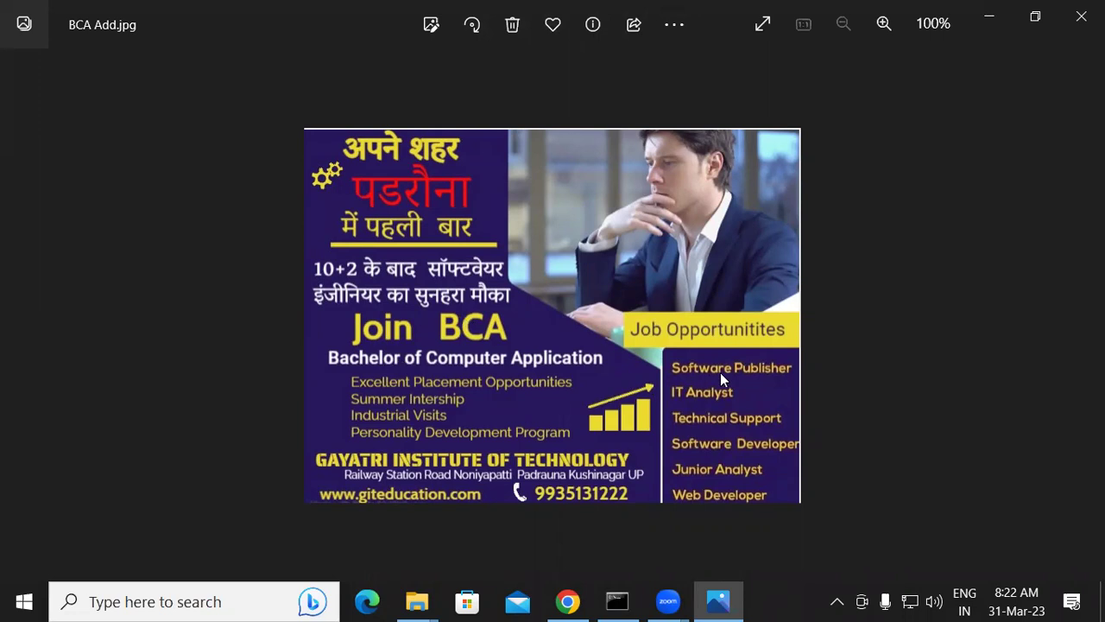
pyautogui.click(1081, 16)
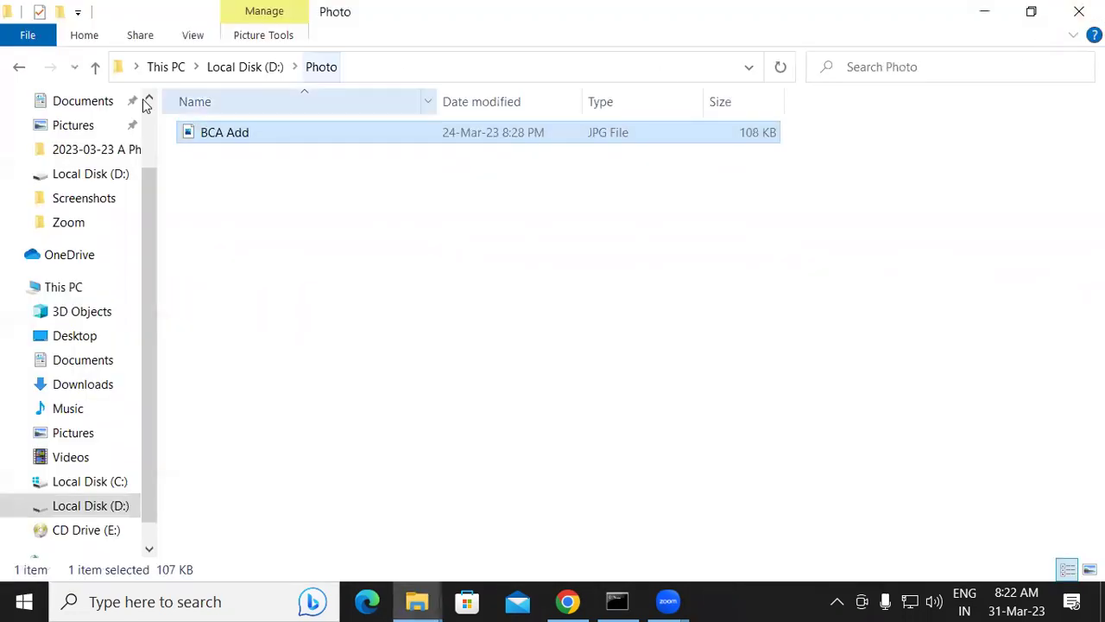
pyautogui.click(18, 67)
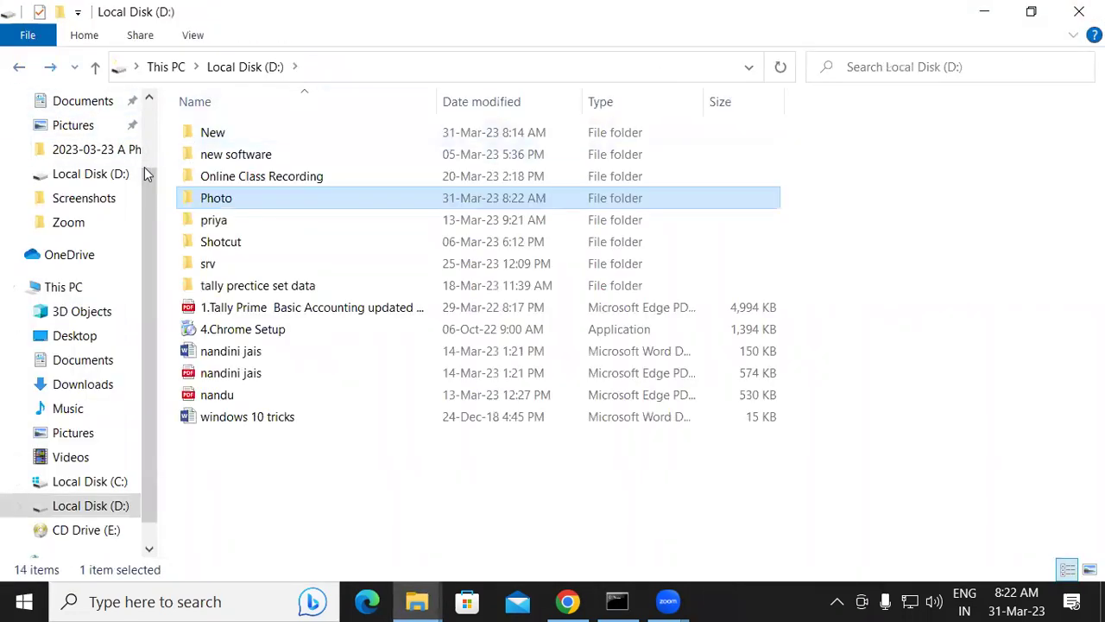
pyautogui.doubleClick(268, 204)
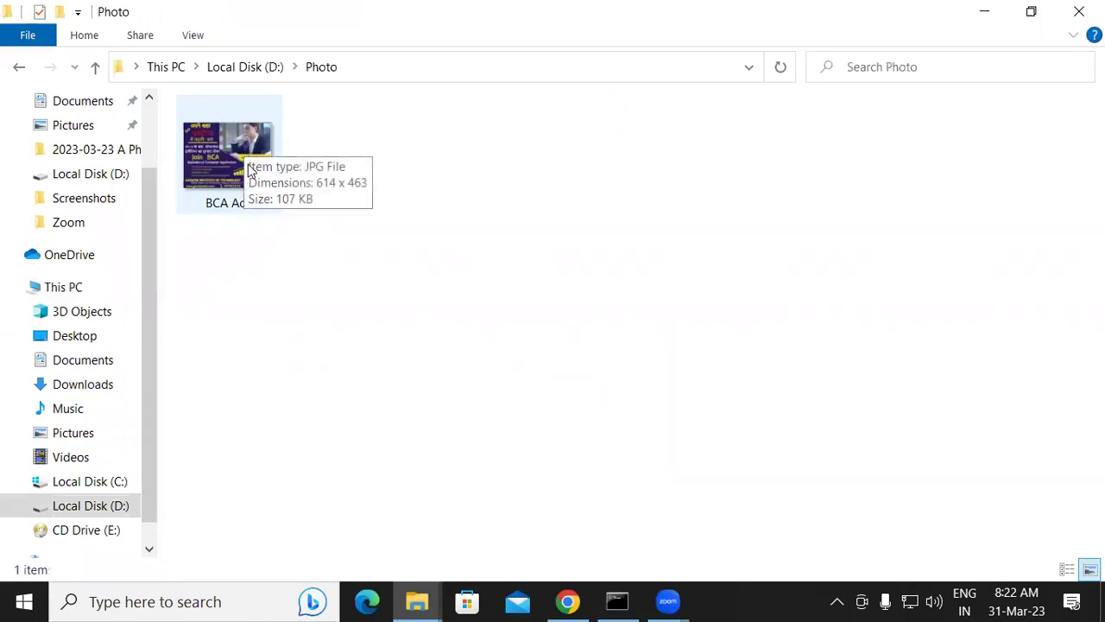
pyautogui.click(18, 68)
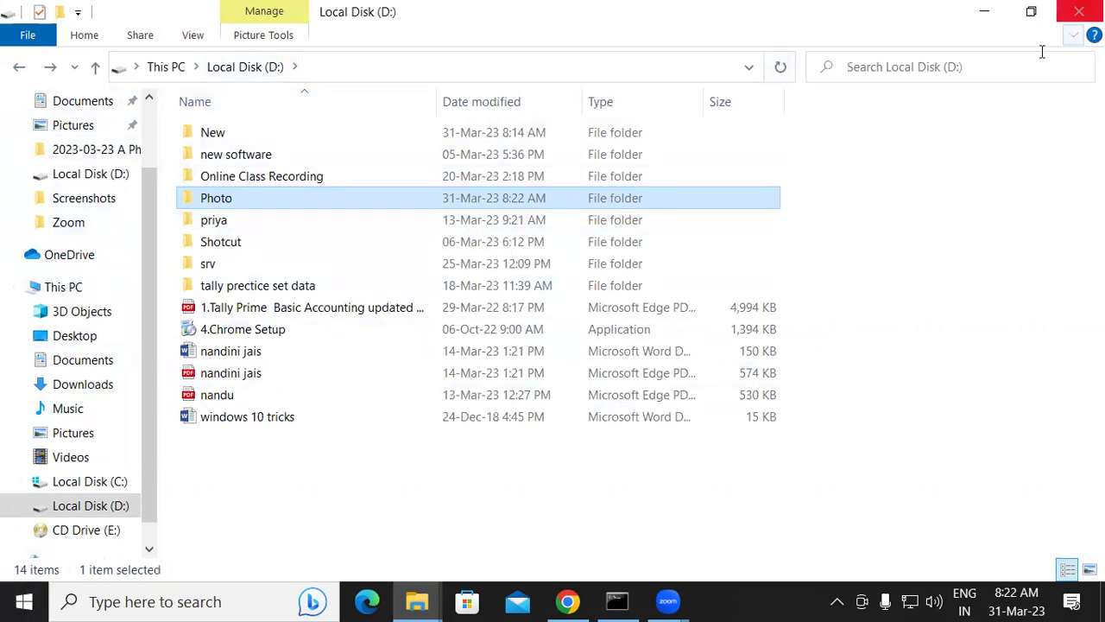
# Switch to the open Command Prompt window and close it.
pyautogui.rightClick(283, 197)
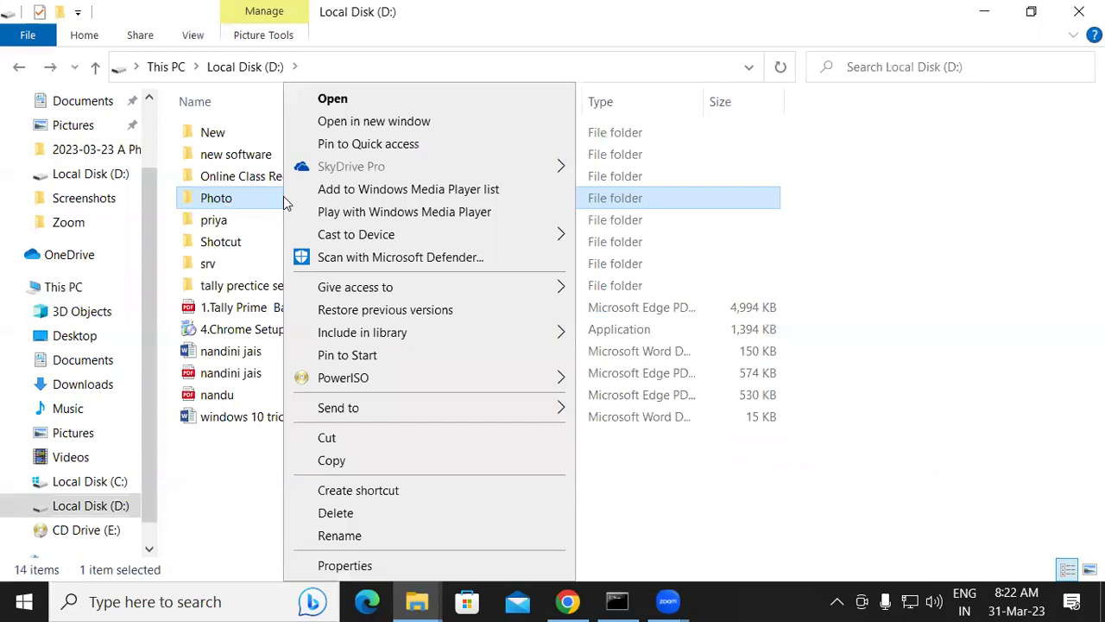
pyautogui.hotkey('alt', 'Tab')
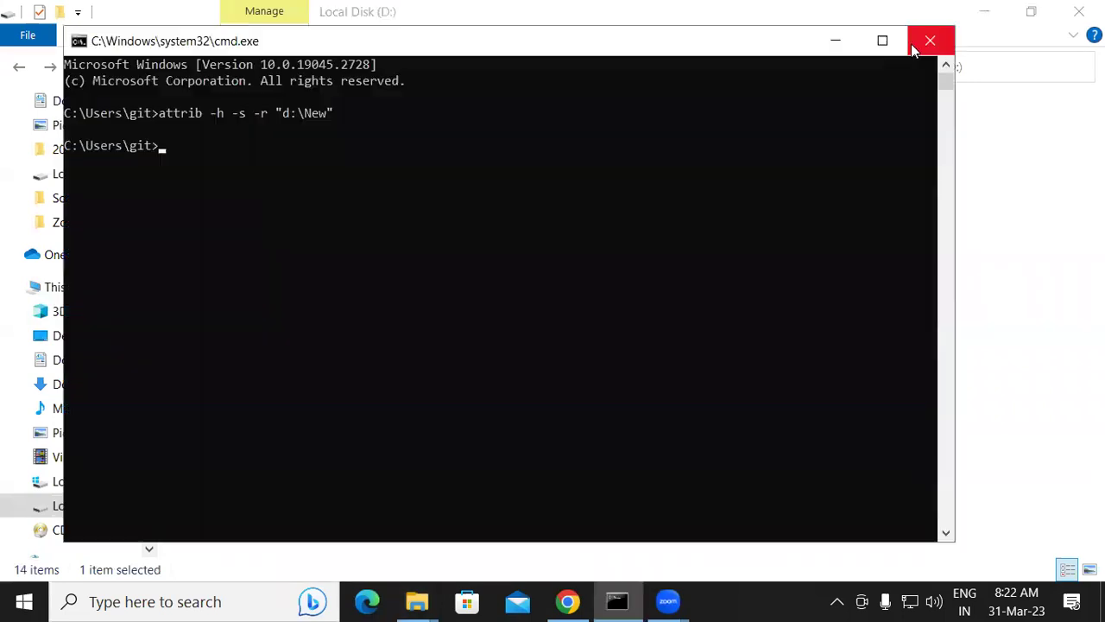
pyautogui.click(913, 50)
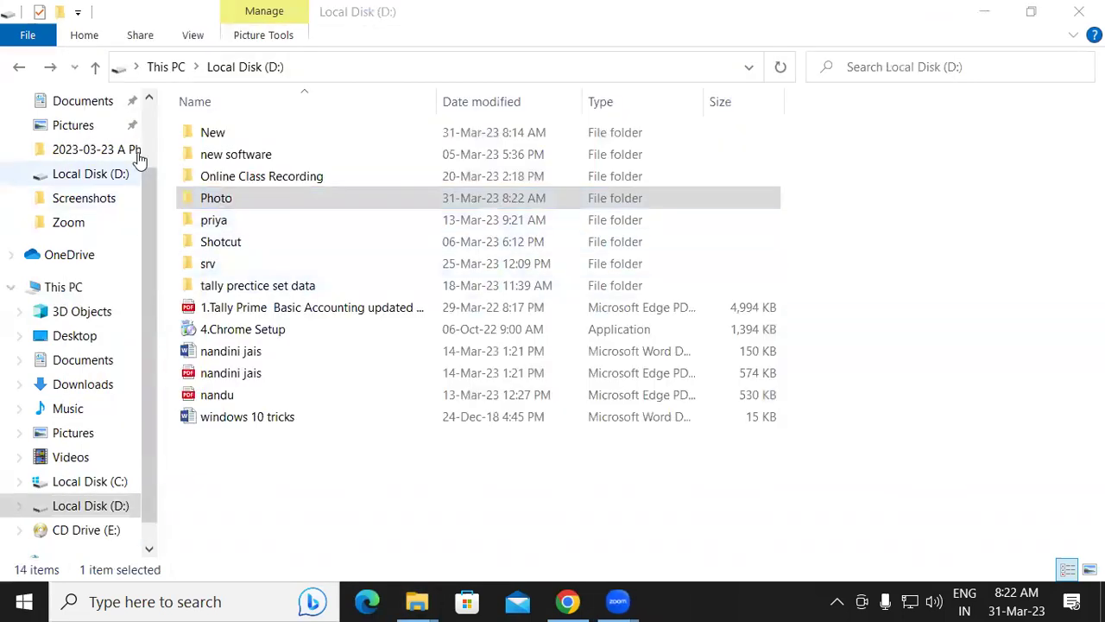
# Set the Photo folder's attribute to Hidden, applying the change to the folder, subfolders and files.
pyautogui.rightClick(251, 200)
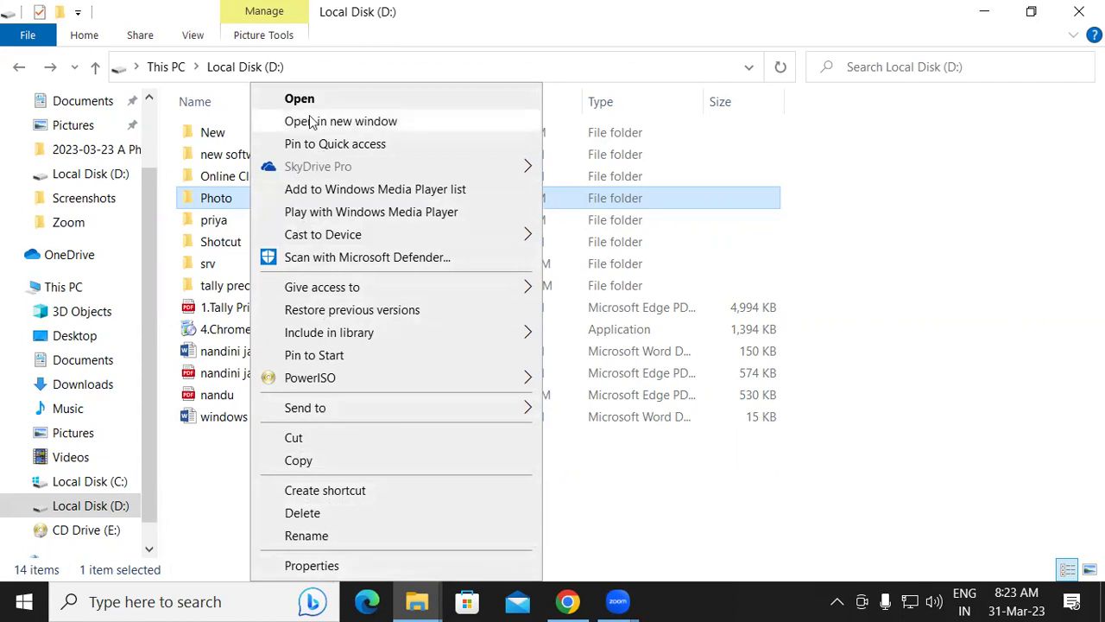
pyautogui.click(339, 569)
pyautogui.moveTo(422, 88); pyautogui.dragTo(421, 25)
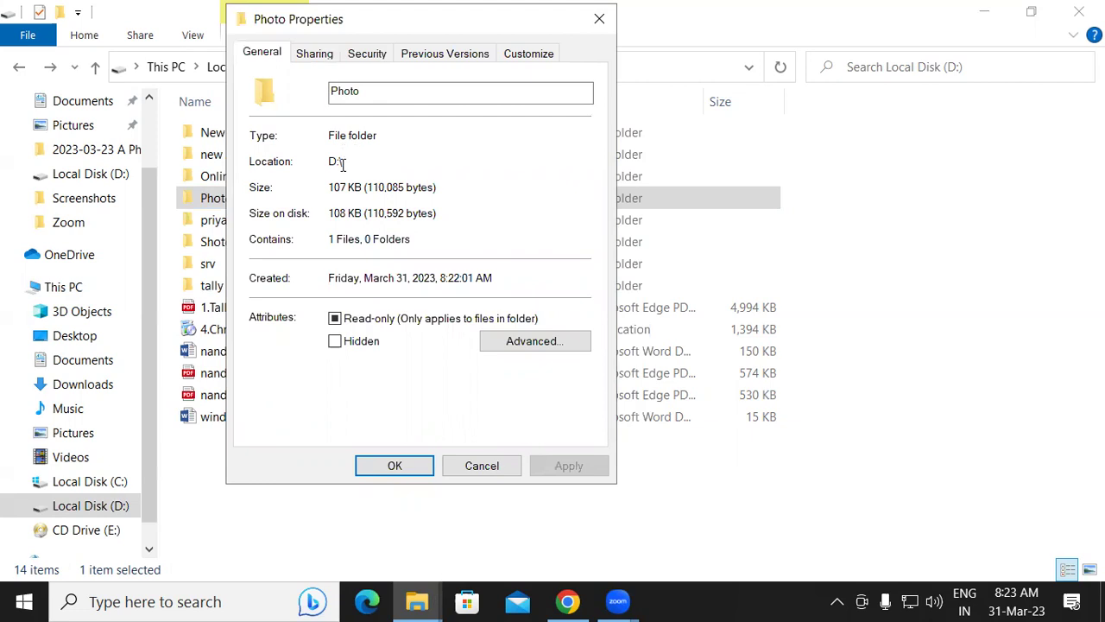
pyautogui.click(356, 96)
pyautogui.click(334, 342)
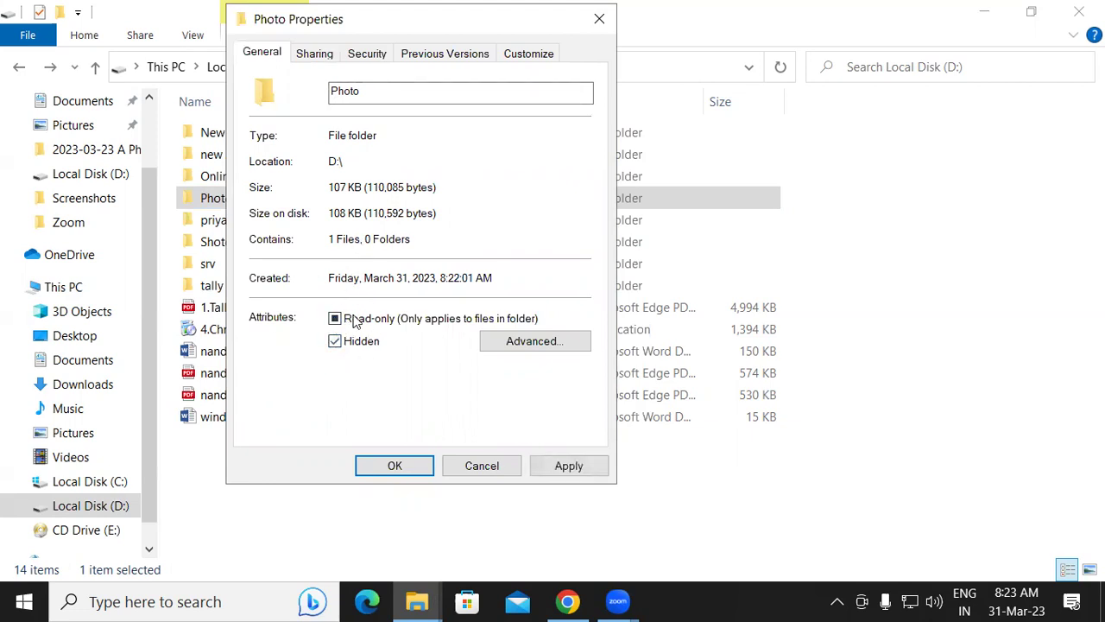
pyautogui.click(568, 465)
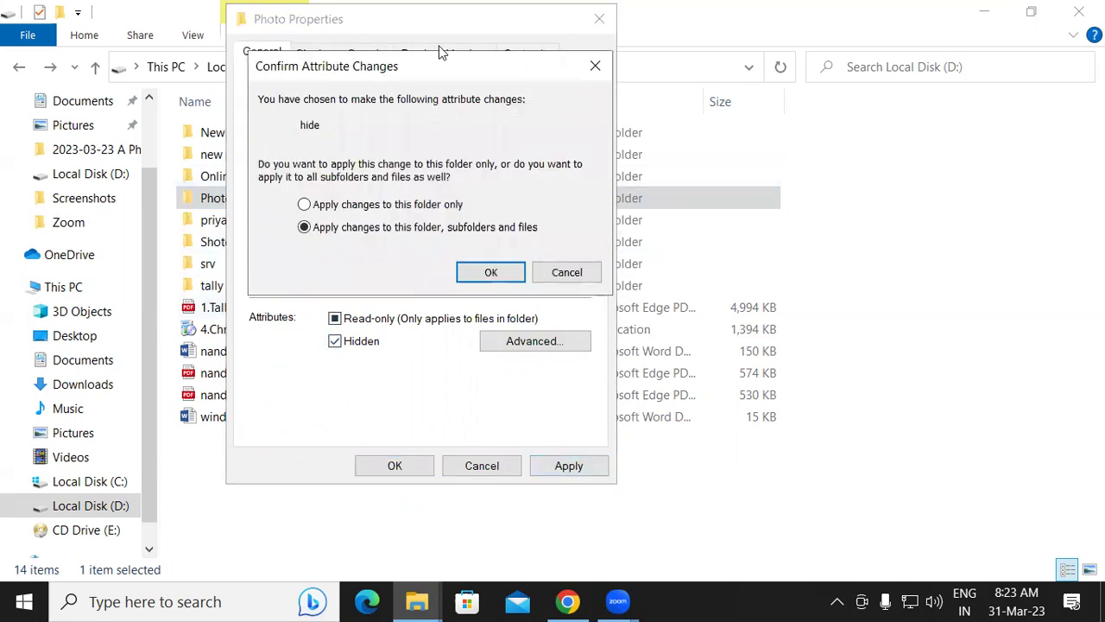
pyautogui.click(492, 275)
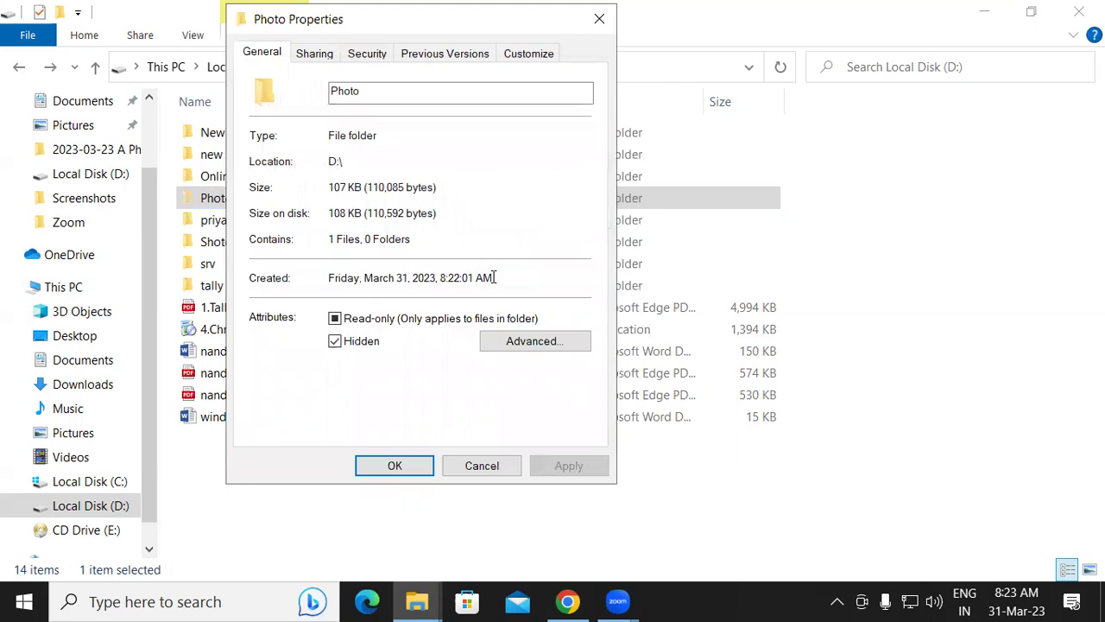
pyautogui.click(394, 466)
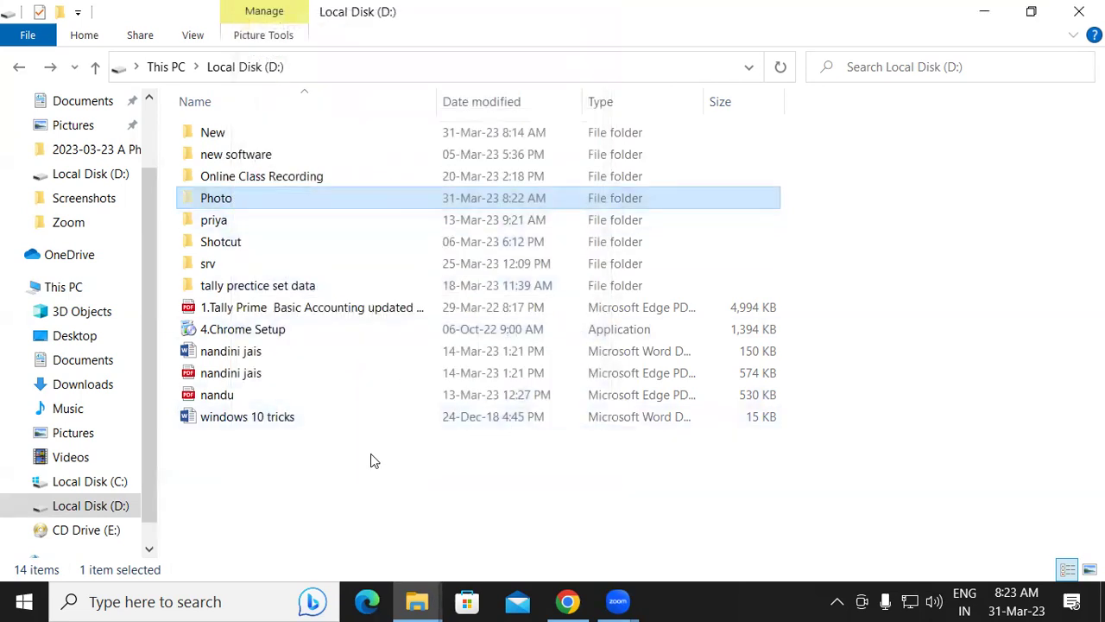
pyautogui.click(373, 460)
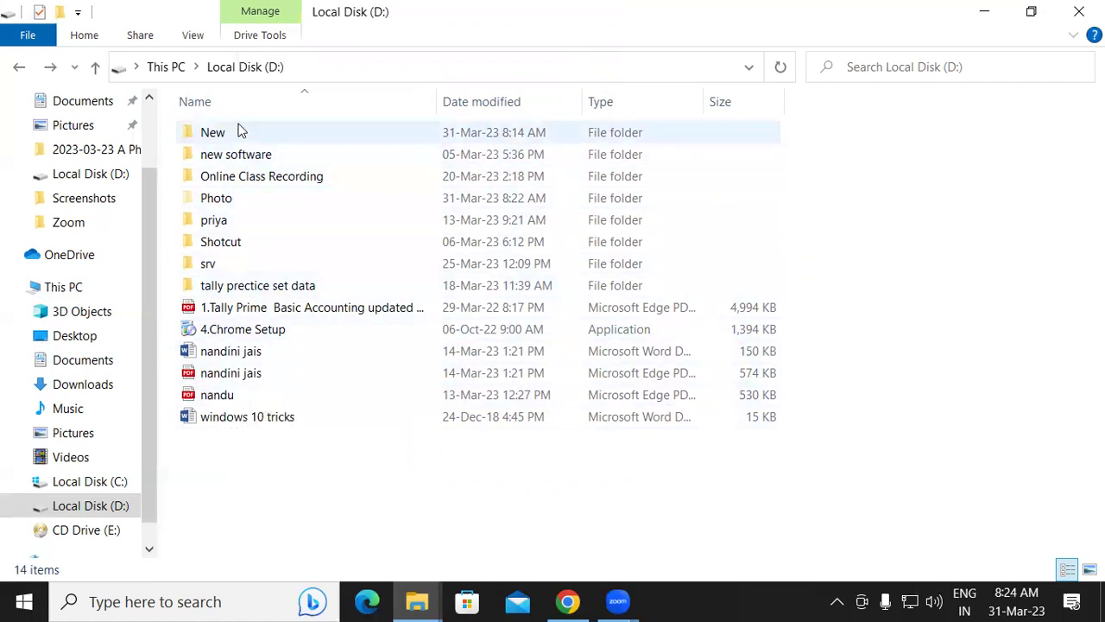
# Open the Control Panel by running the control command and maximize its window.
pyautogui.moveTo(241, 130)
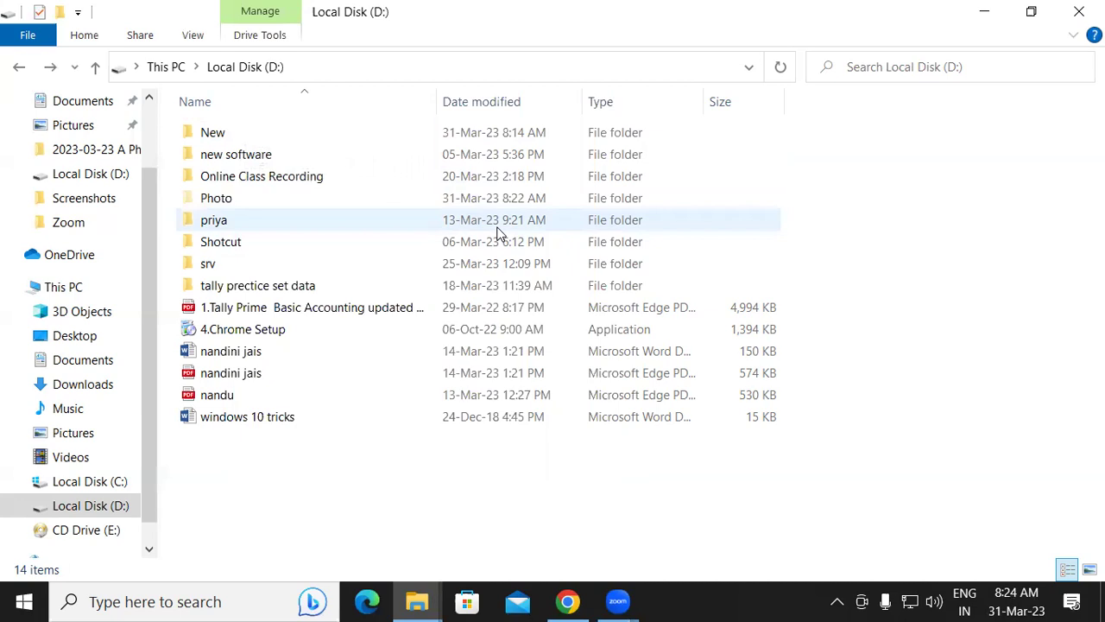
pyautogui.press('super+r')
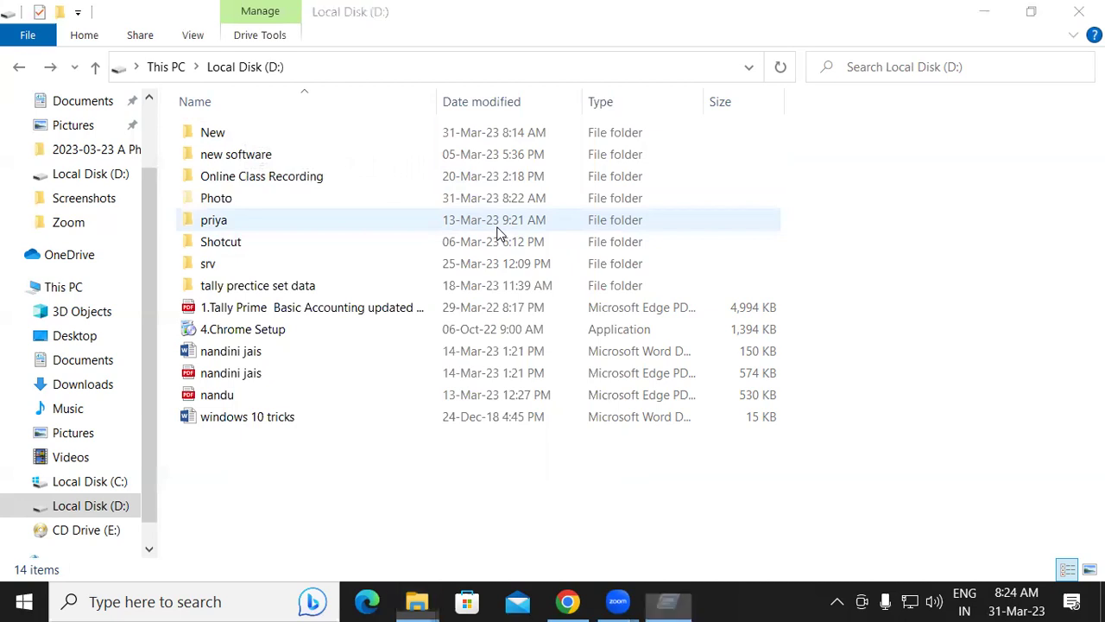
pyautogui.write('con')
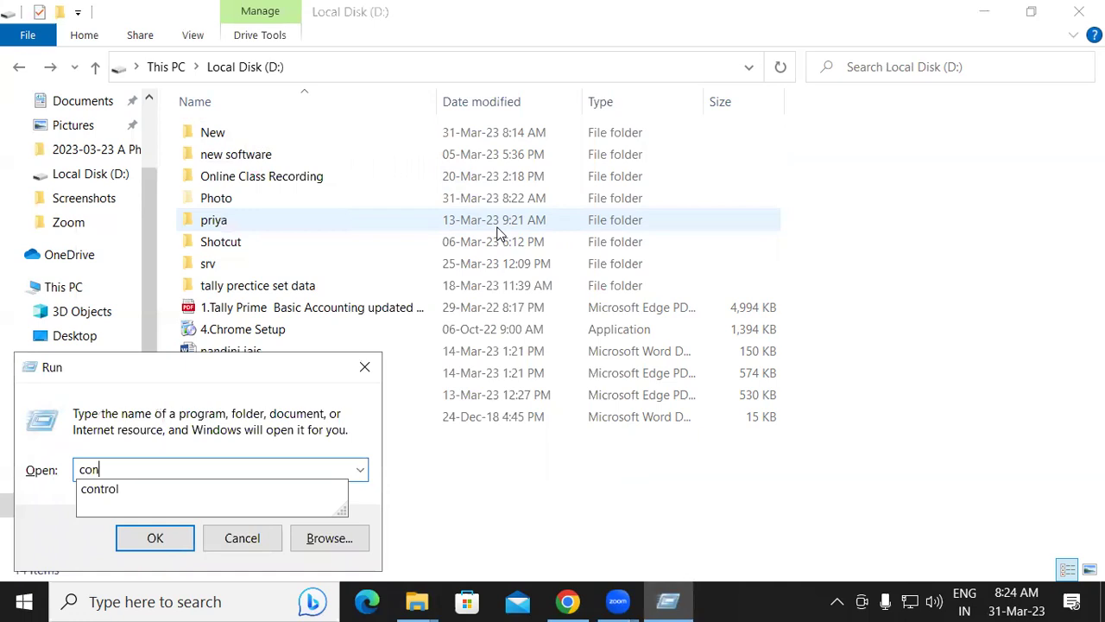
pyautogui.press('Down')
pyautogui.press('Return')
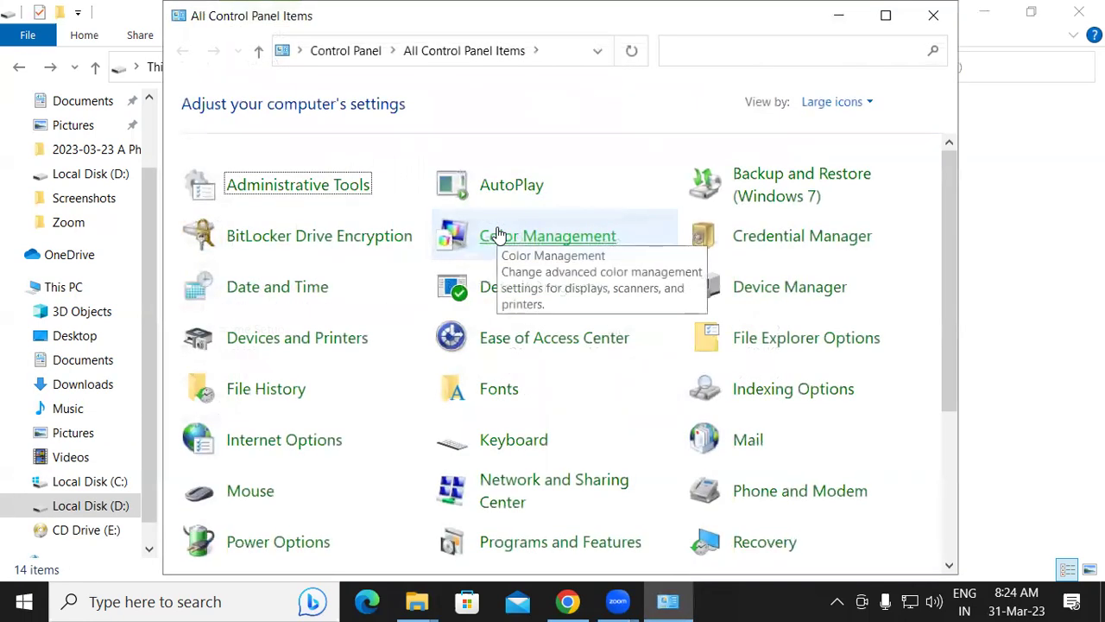
pyautogui.click(885, 14)
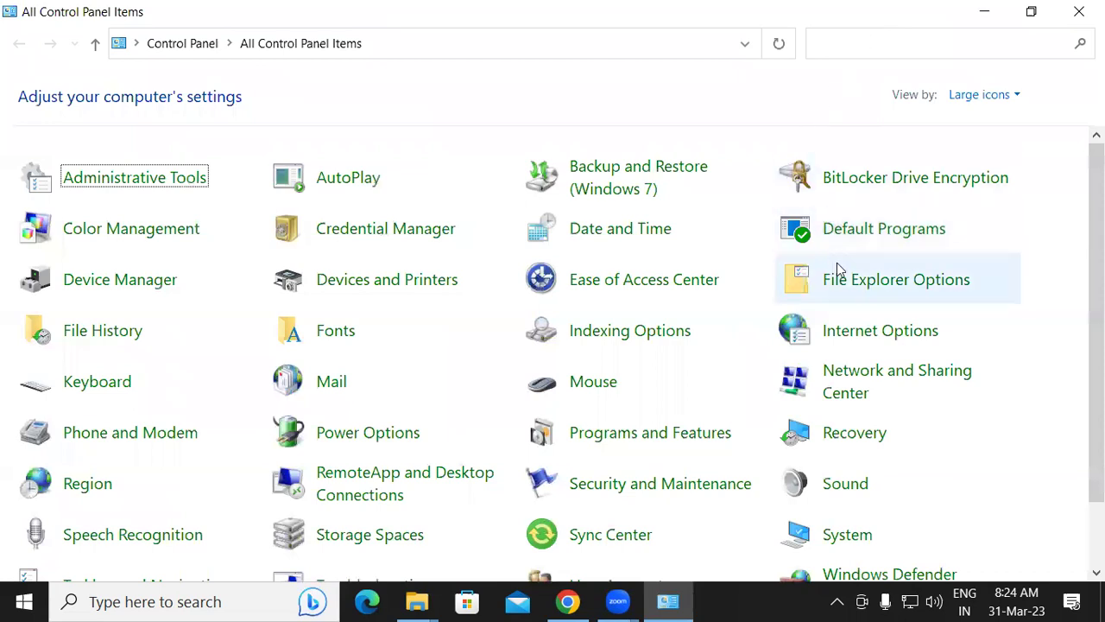
# Set File Explorer Options not to show hidden files, folders, or drives, apply the change and close the Control Panel.
pyautogui.click(902, 283)
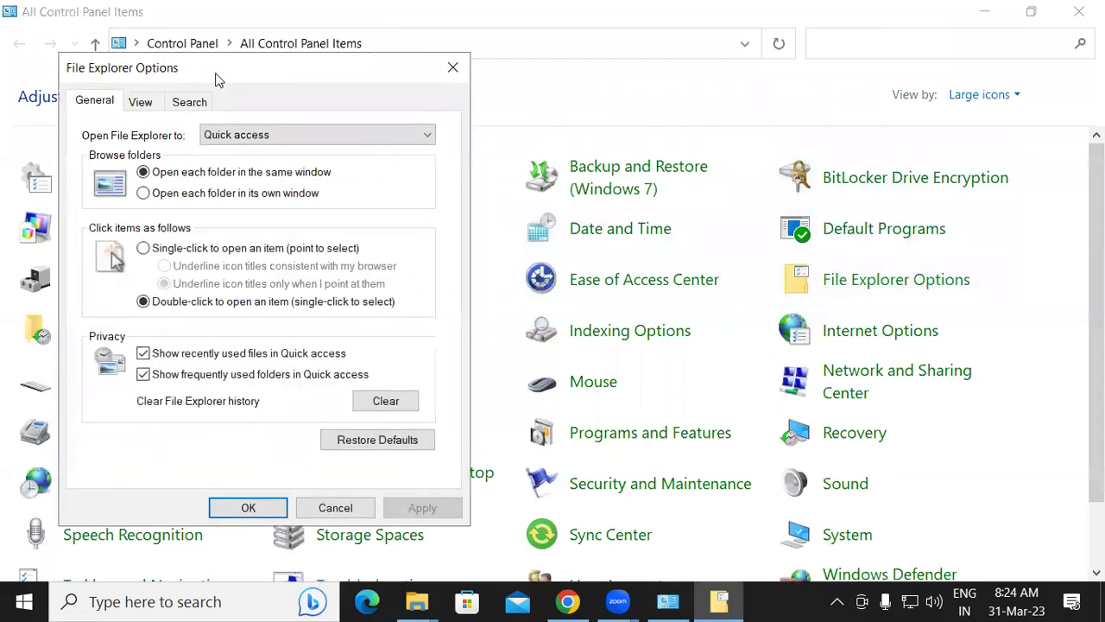
pyautogui.moveTo(217, 79); pyautogui.dragTo(264, 39)
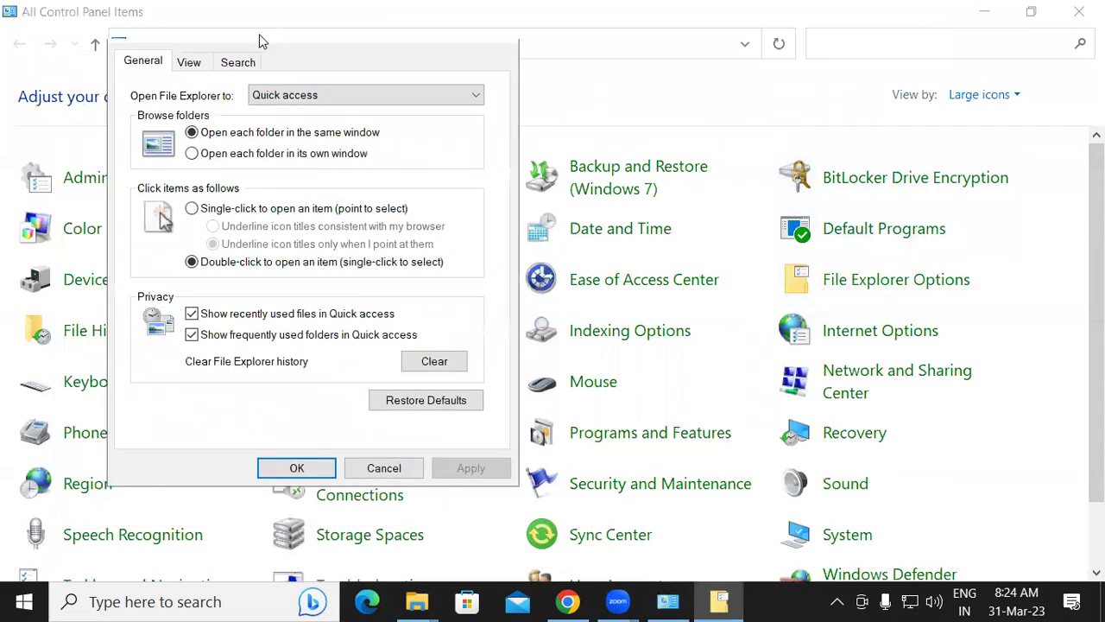
pyautogui.click(190, 63)
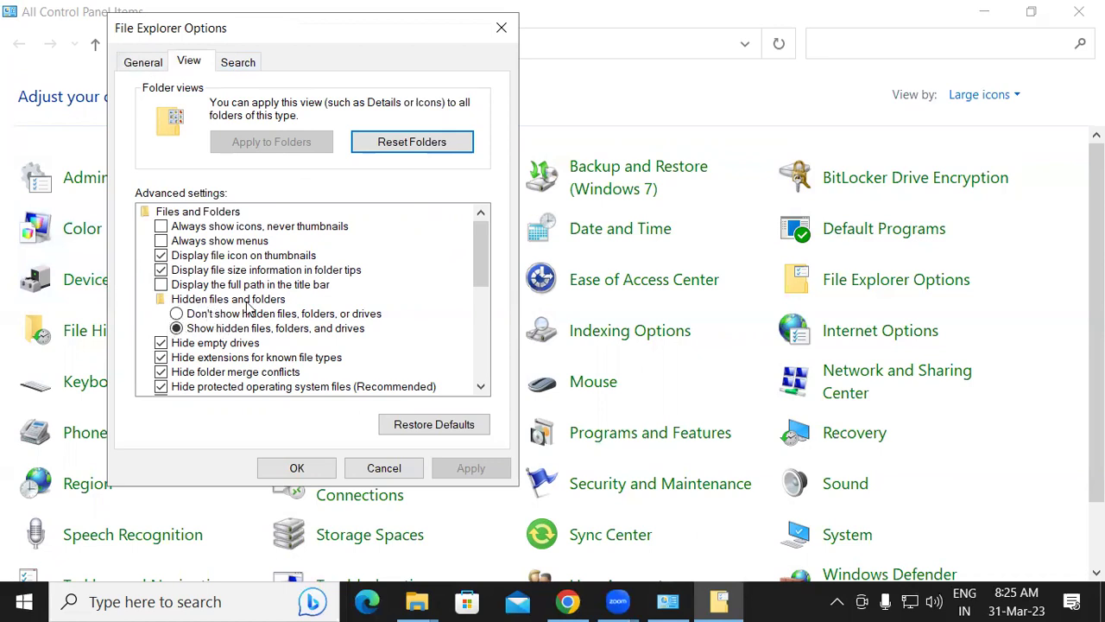
pyautogui.click(176, 314)
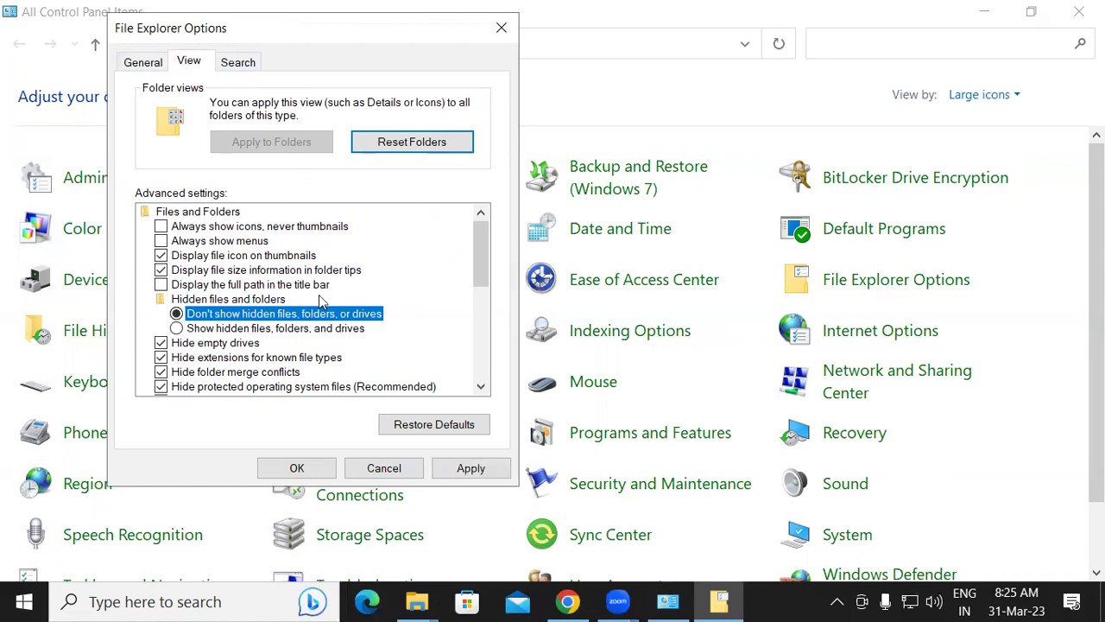
pyautogui.click(482, 471)
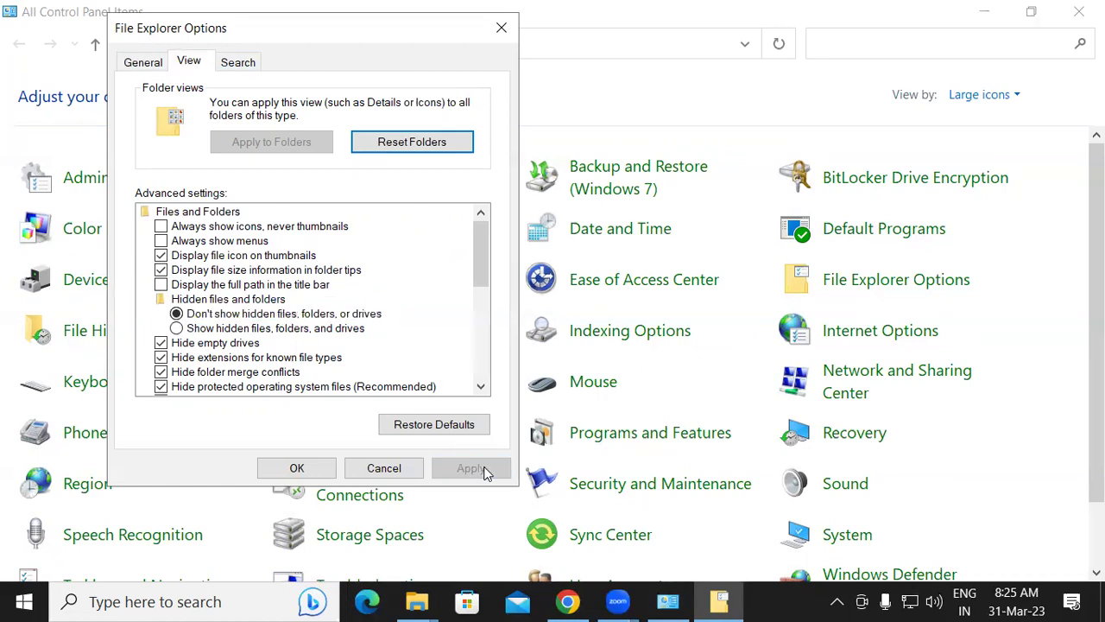
pyautogui.click(302, 475)
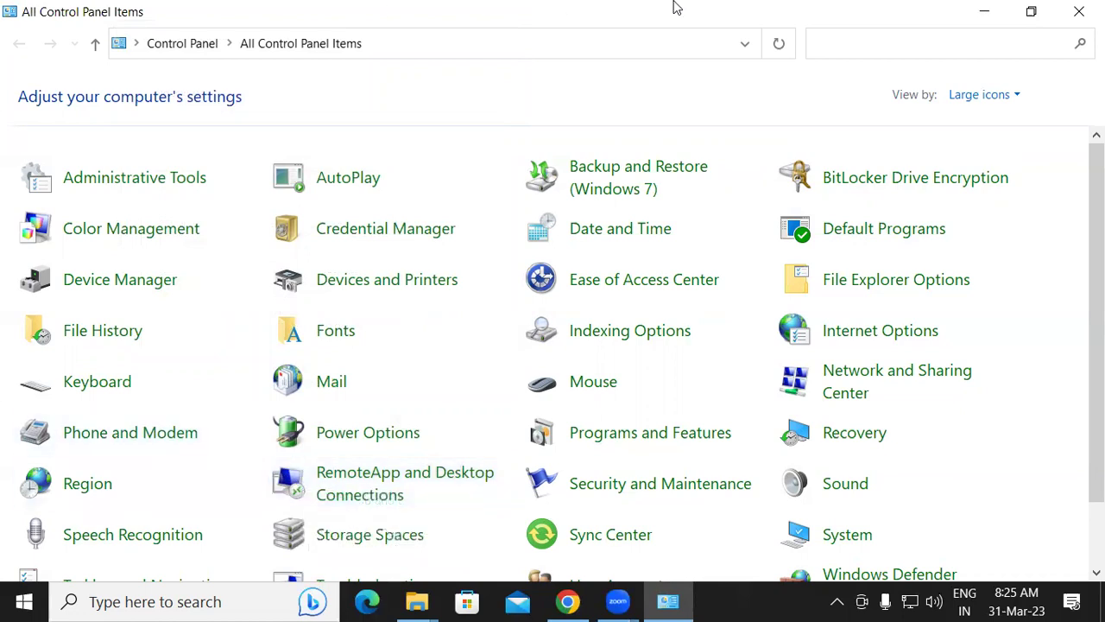
pyautogui.click(1079, 11)
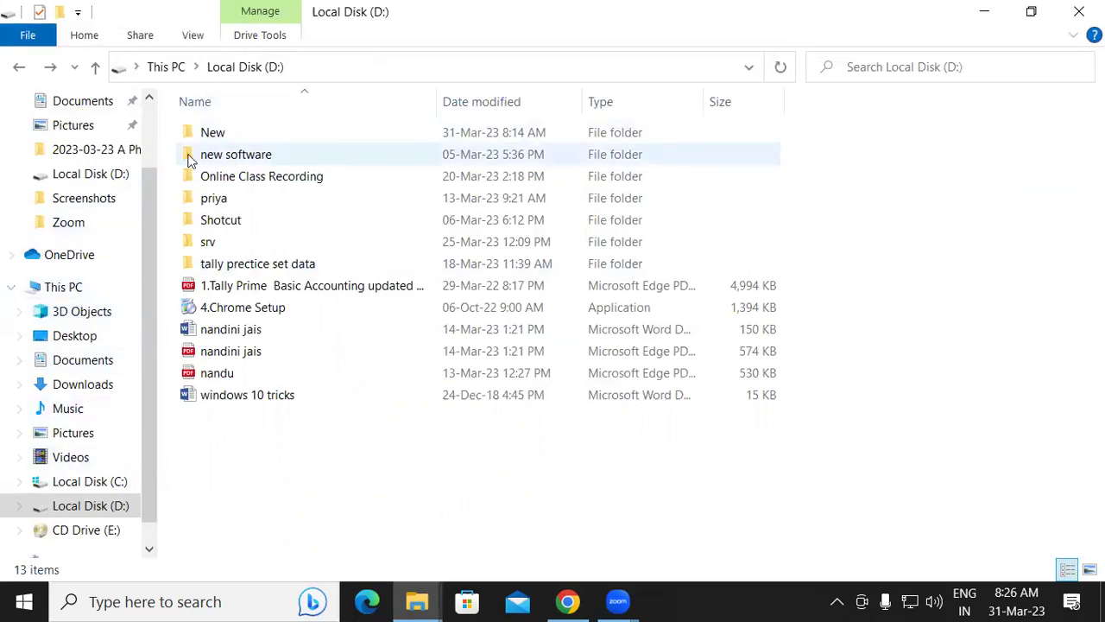
# Check the contents of the New folder and its nested New folder, and return to Local Disk (D:).
pyautogui.doubleClick(231, 132)
pyautogui.doubleClick(233, 136)
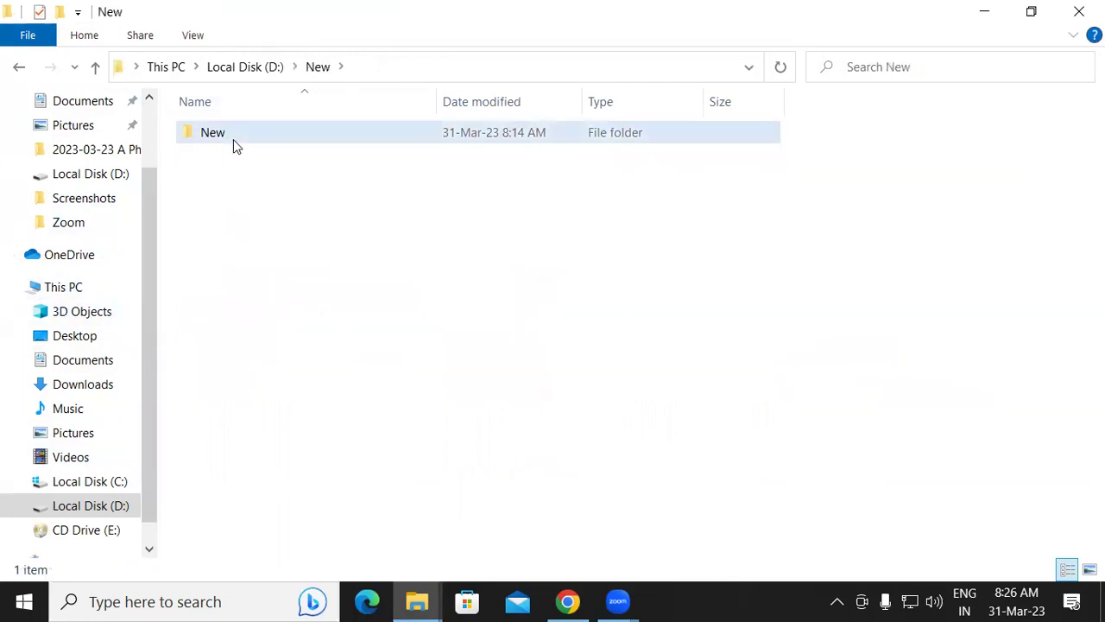
pyautogui.click(18, 69)
pyautogui.click(18, 69)
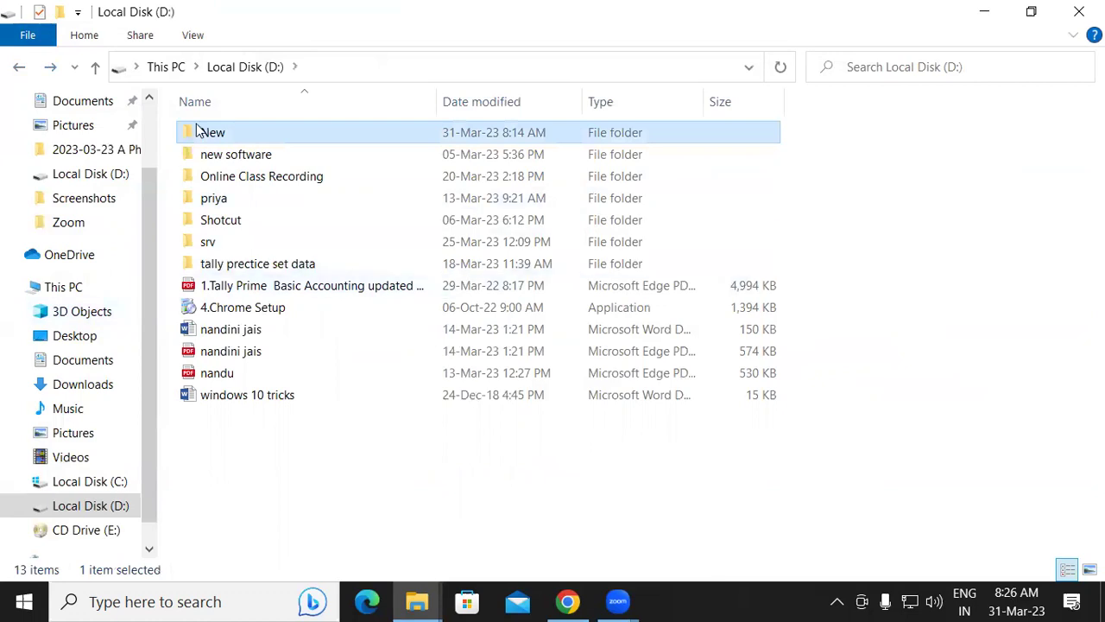
# Set the New folder's attribute to Hidden in its properties and apply the change.
pyautogui.rightClick(284, 131)
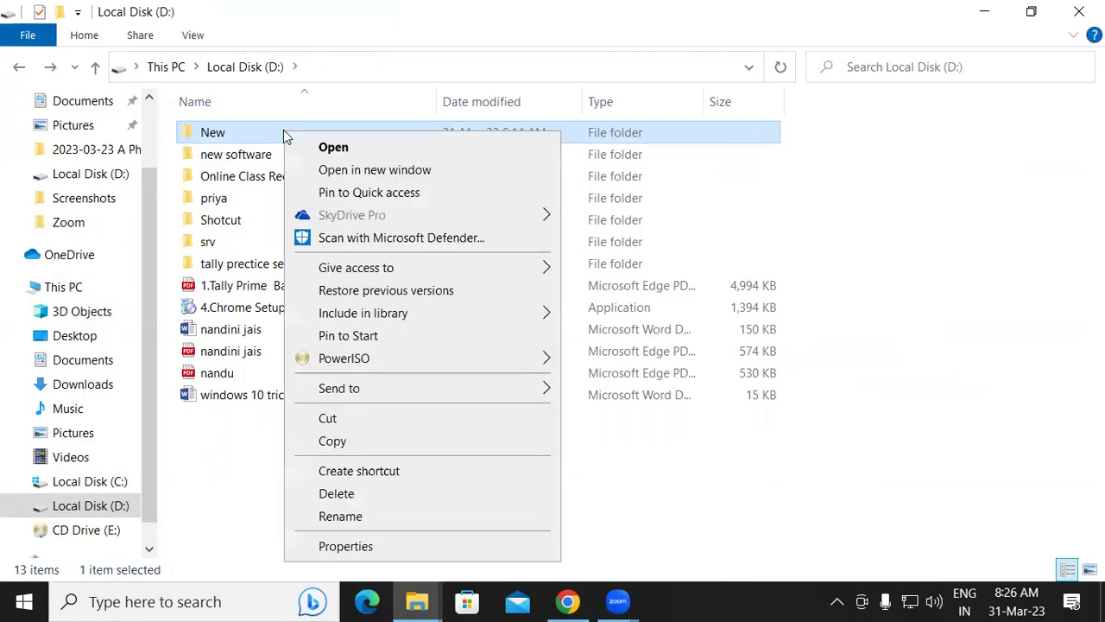
pyautogui.click(352, 546)
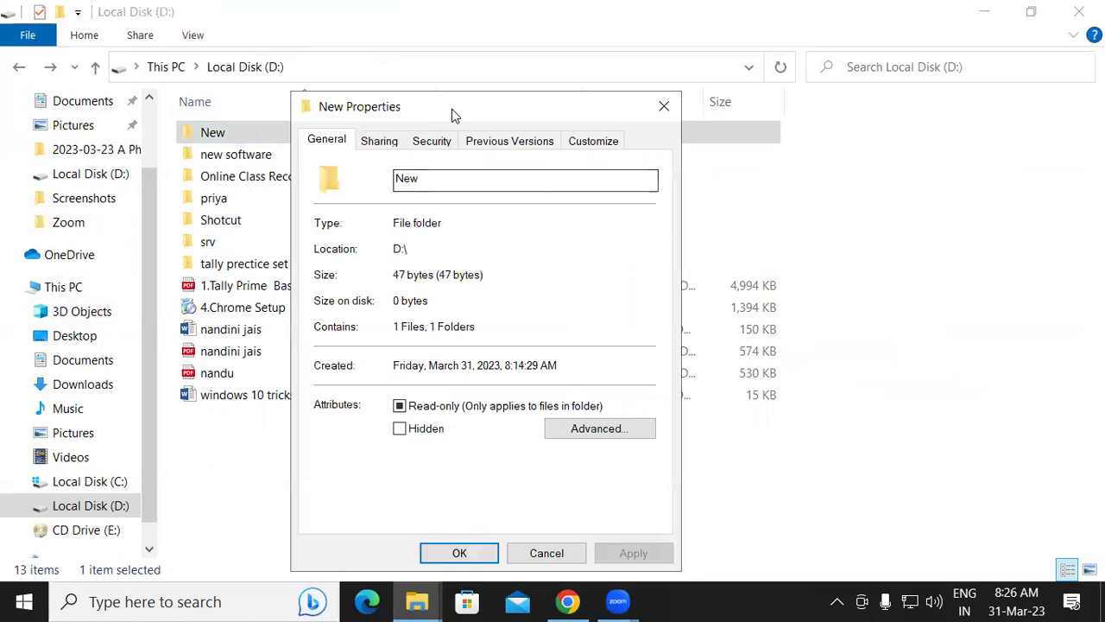
pyautogui.moveTo(447, 112); pyautogui.dragTo(274, 26)
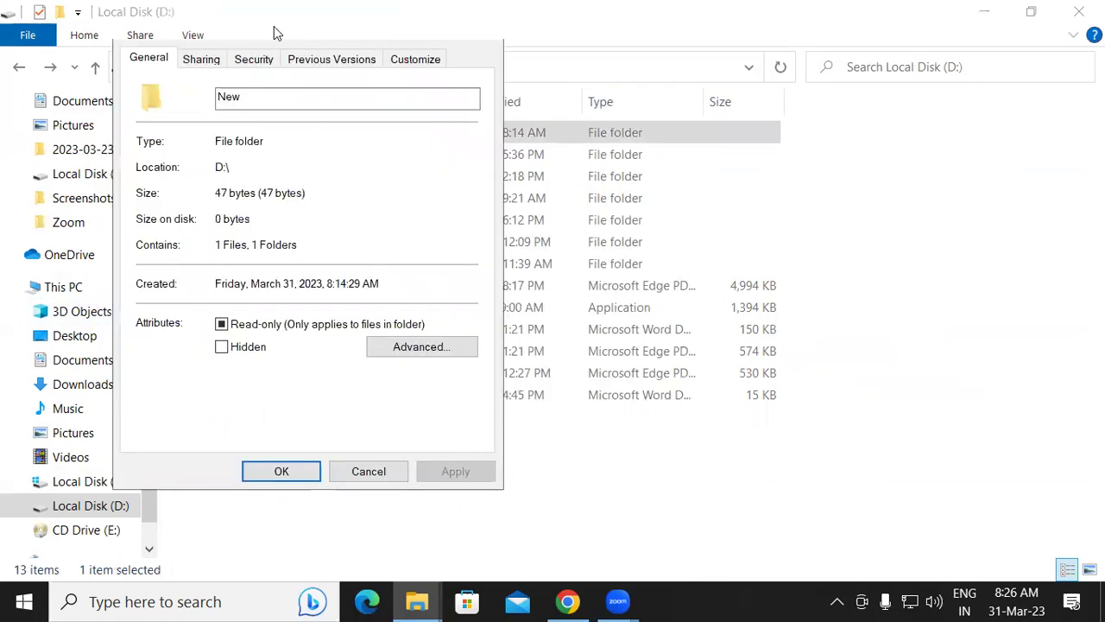
pyautogui.click(222, 347)
pyautogui.click(467, 473)
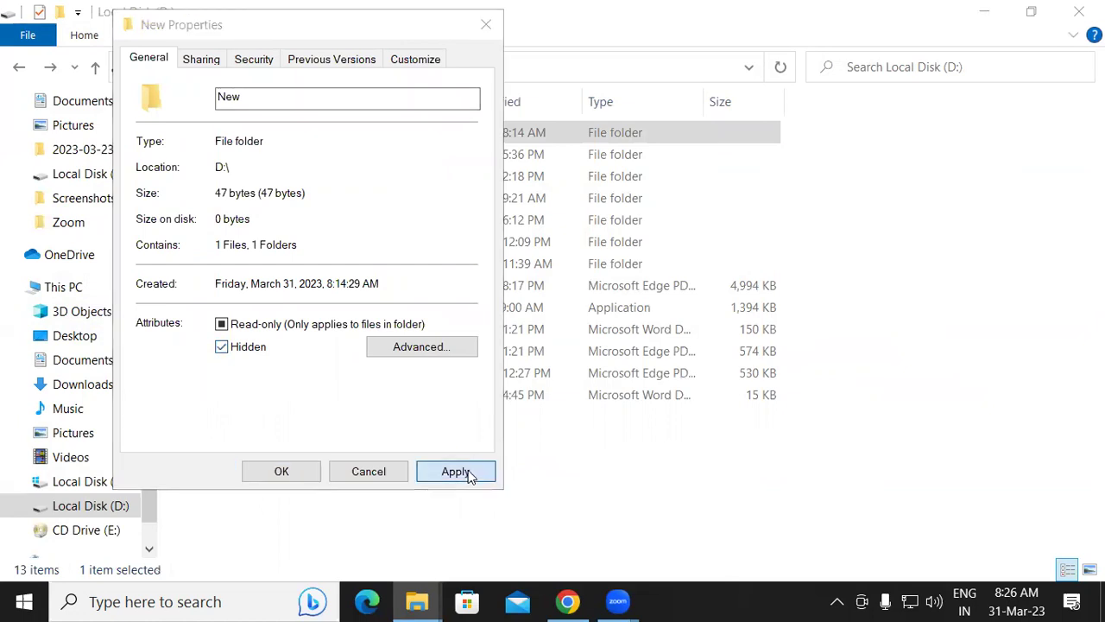
pyautogui.click(366, 278)
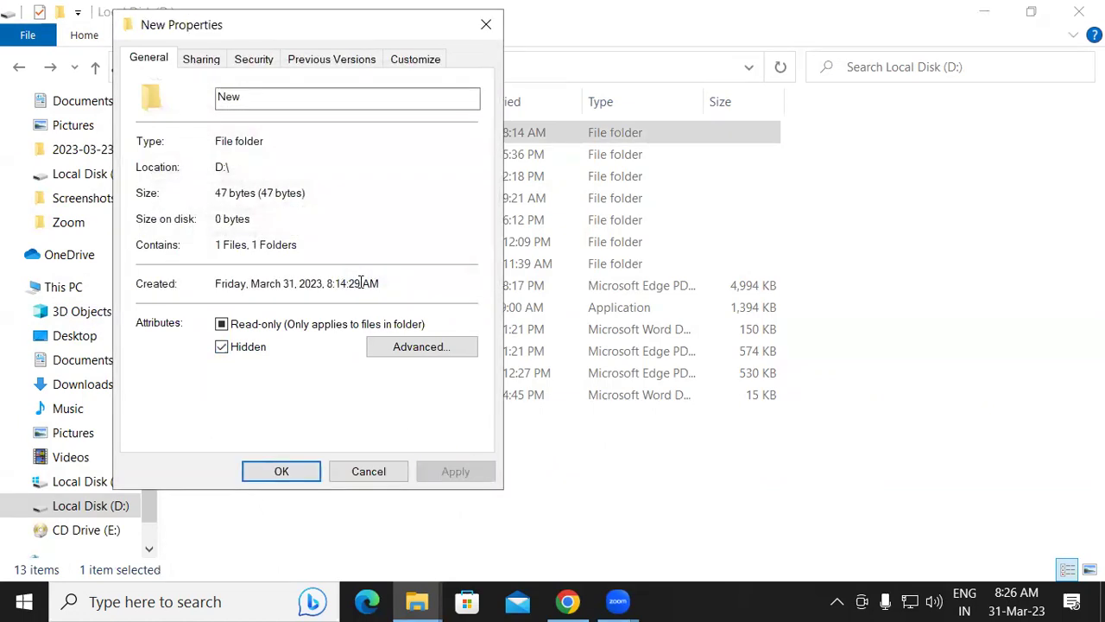
pyautogui.click(285, 474)
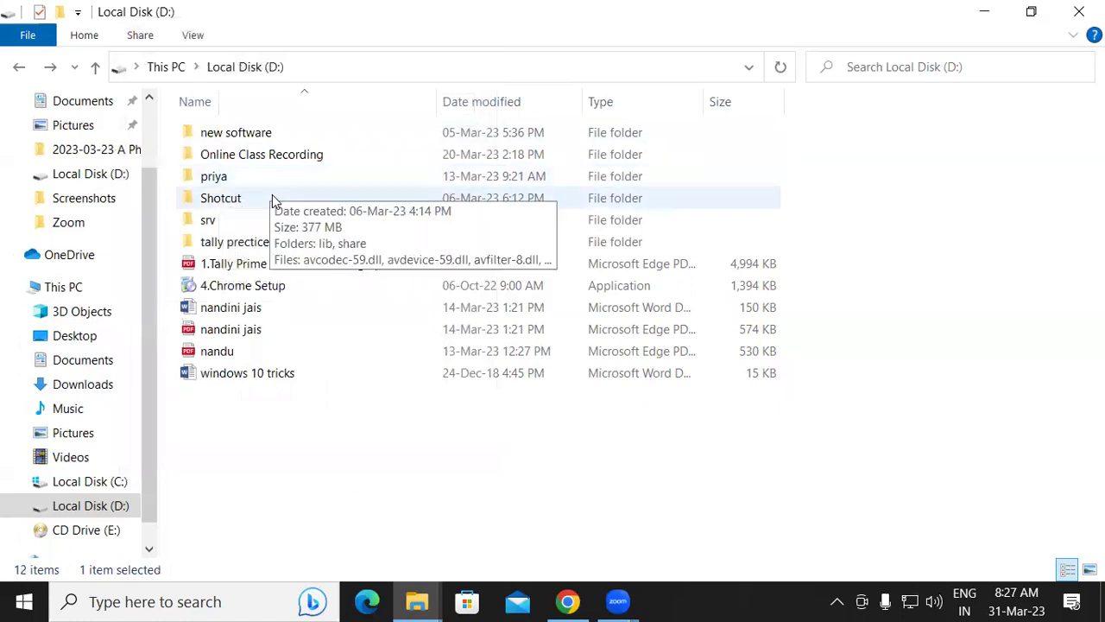
# View the properties of the folder listed between Online Class Recording and Shotcut, and close them.
pyautogui.click(243, 176)
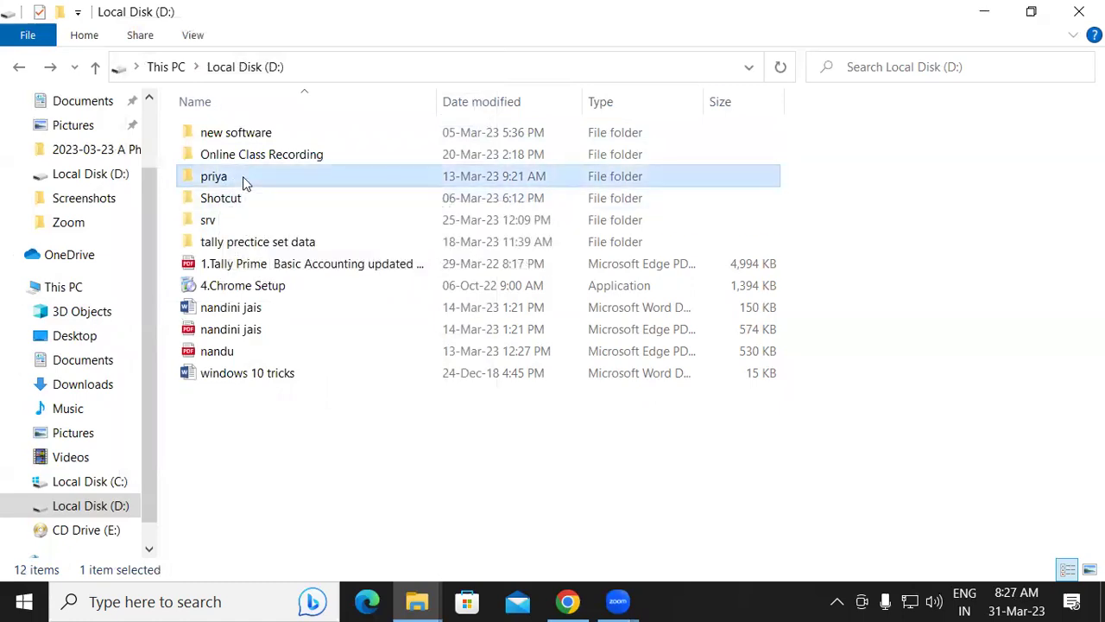
pyautogui.hotkey('alt', 'Return')
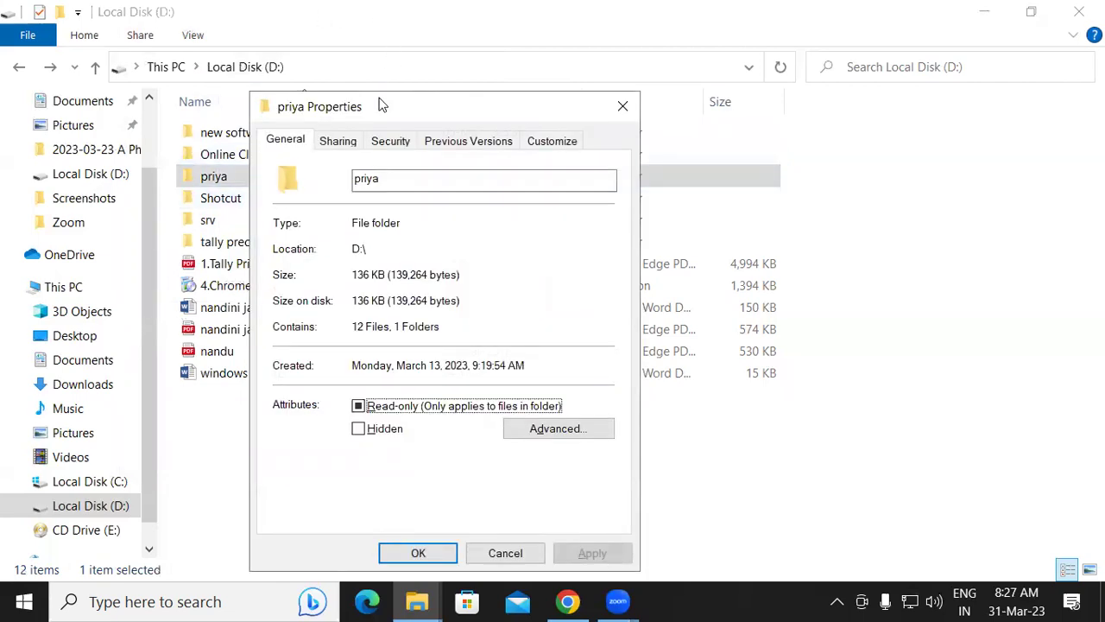
pyautogui.moveTo(383, 105); pyautogui.dragTo(325, 32)
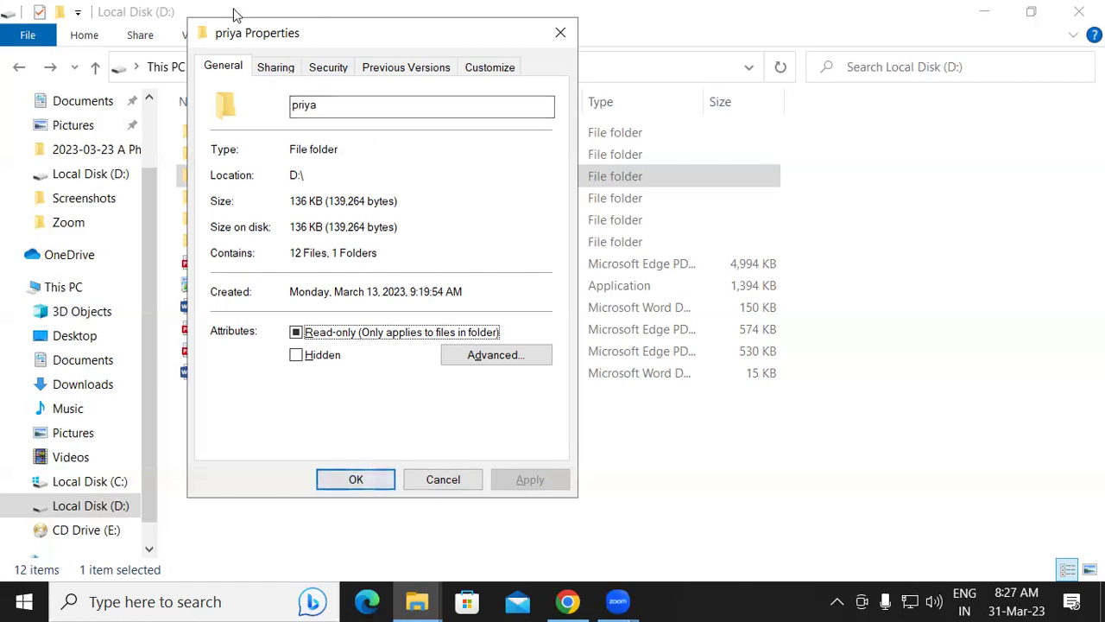
pyautogui.click(557, 35)
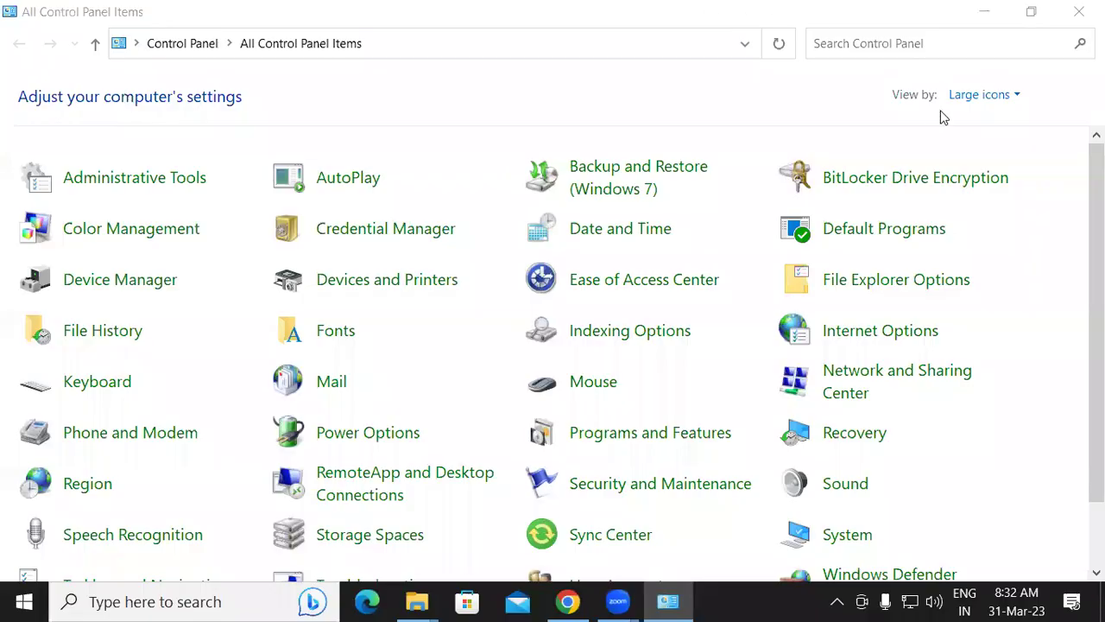
# Look through the Control Panel items and close the Control Panel and File Explorer windows.
pyautogui.scroll(-2, 553, 354)
pyautogui.scroll(2, 552, 354)
pyautogui.scroll(-2, 553, 354)
pyautogui.click(1079, 11)
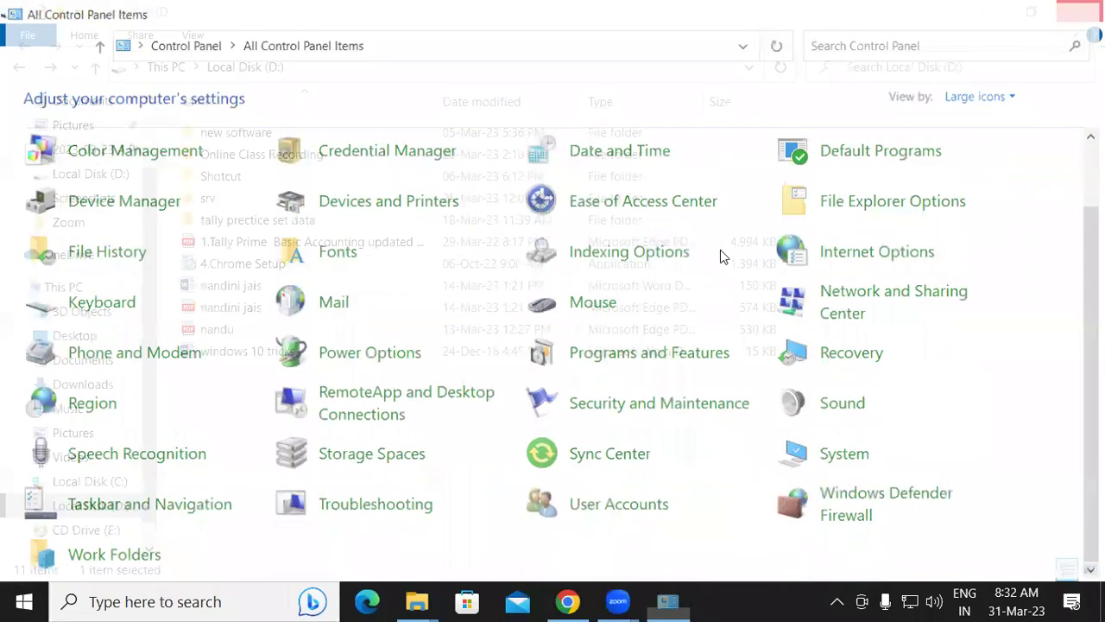
pyautogui.click(1079, 12)
# Refresh the desktop several times.
pyautogui.rightClick(710, 215)
pyautogui.click(756, 276)
pyautogui.rightClick(758, 276)
pyautogui.rightClick(803, 336)
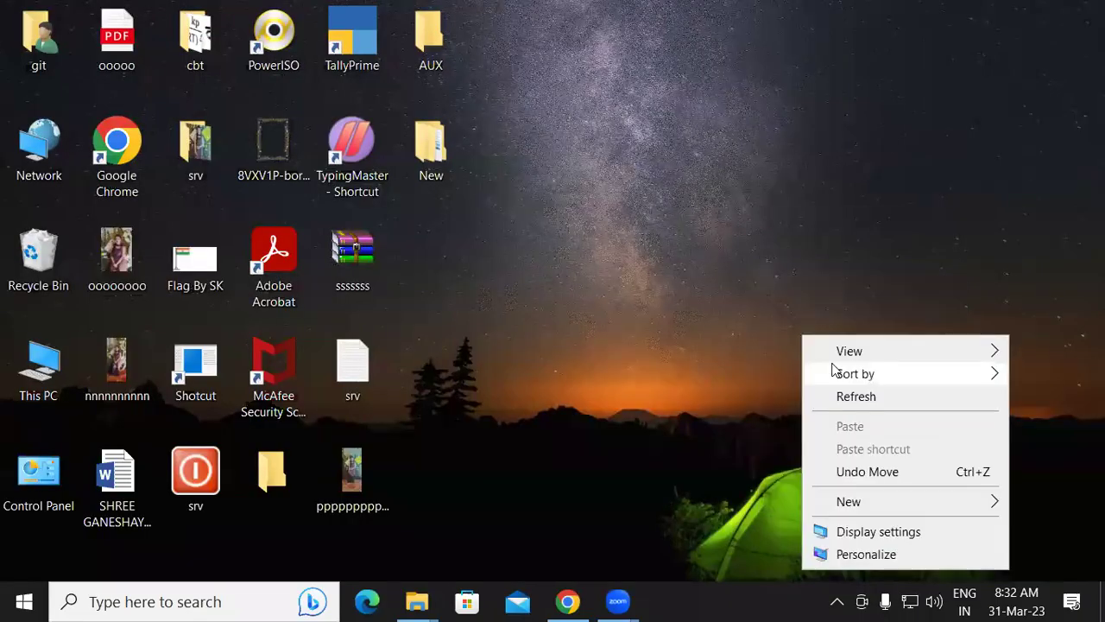
pyautogui.rightClick(746, 193)
pyautogui.click(791, 257)
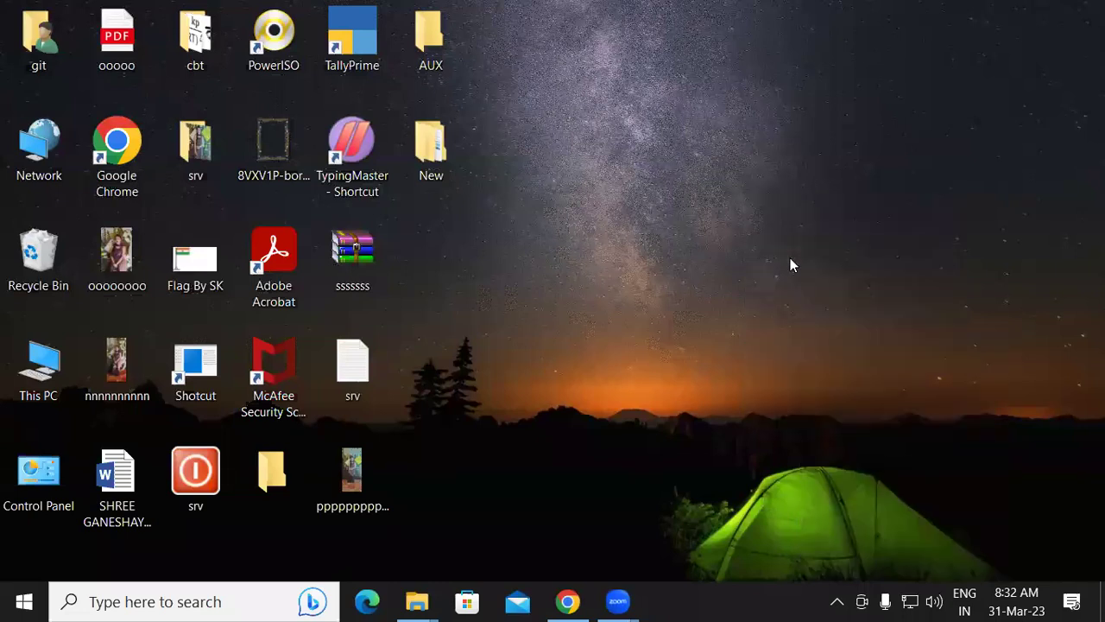
# Run the control command, set File Explorer Options to show hidden files, folders, and drives, and close the Control Panel.
pyautogui.press('super+r')
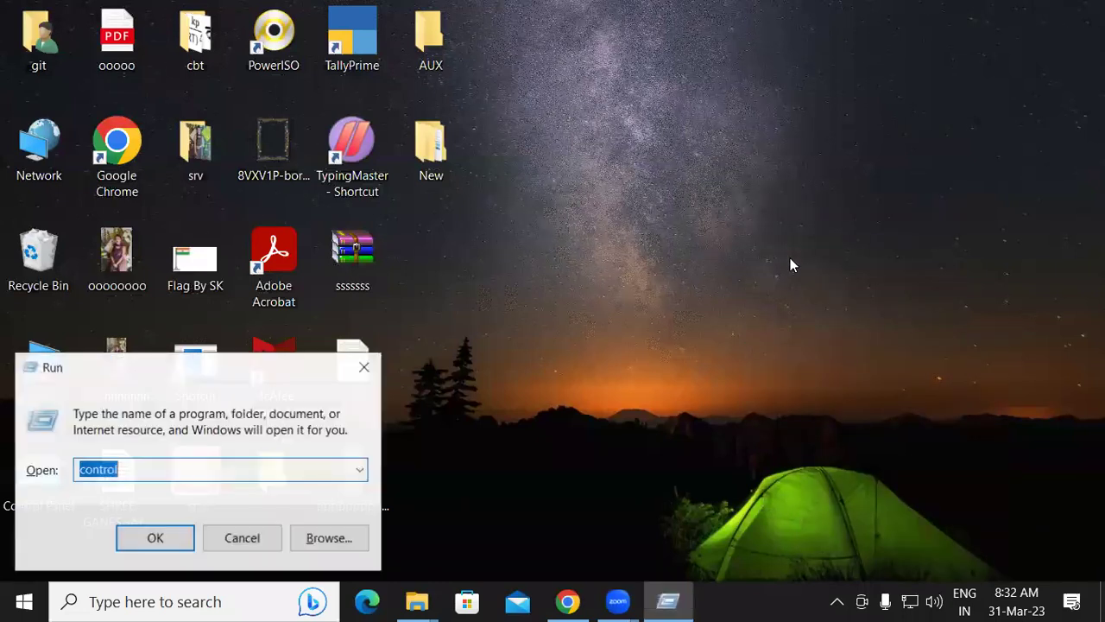
pyautogui.press('Return')
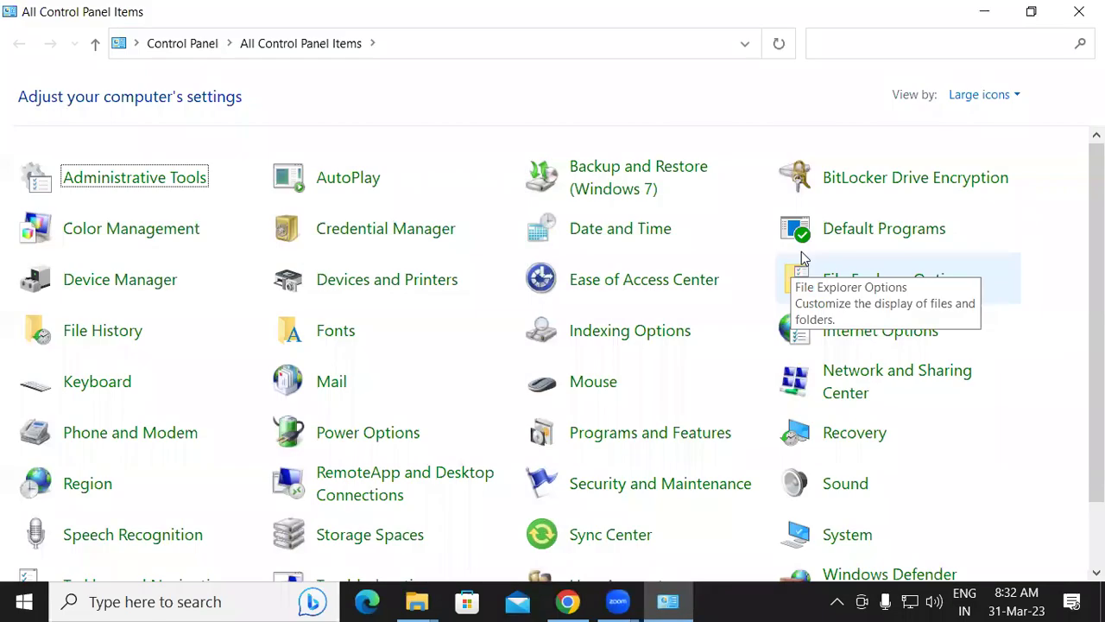
pyautogui.click(881, 289)
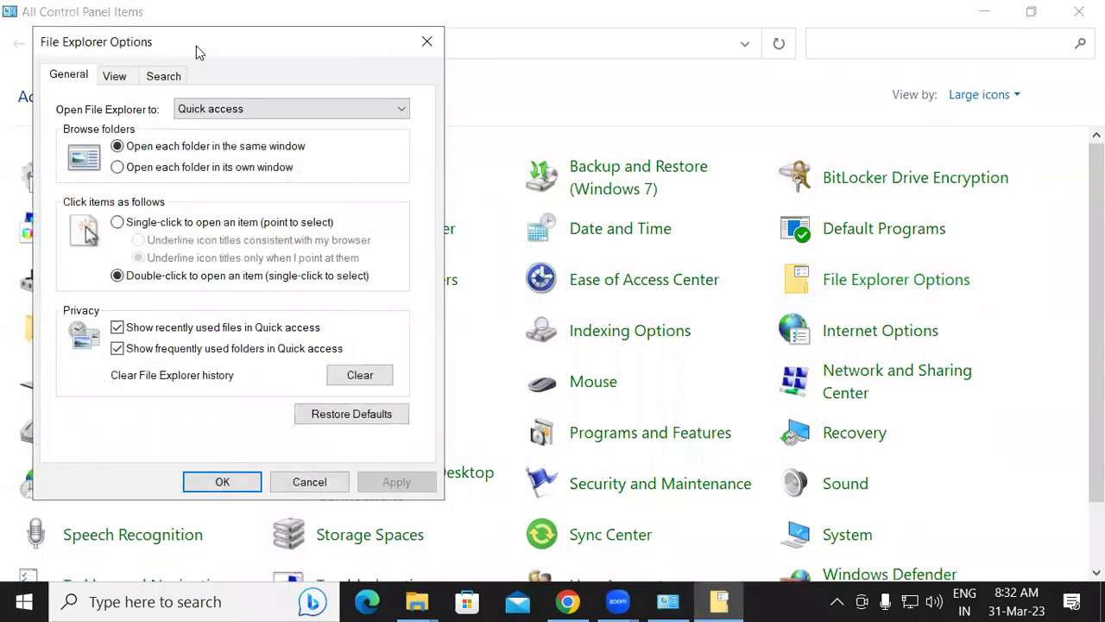
pyautogui.moveTo(201, 54); pyautogui.dragTo(500, 28)
pyautogui.click(419, 49)
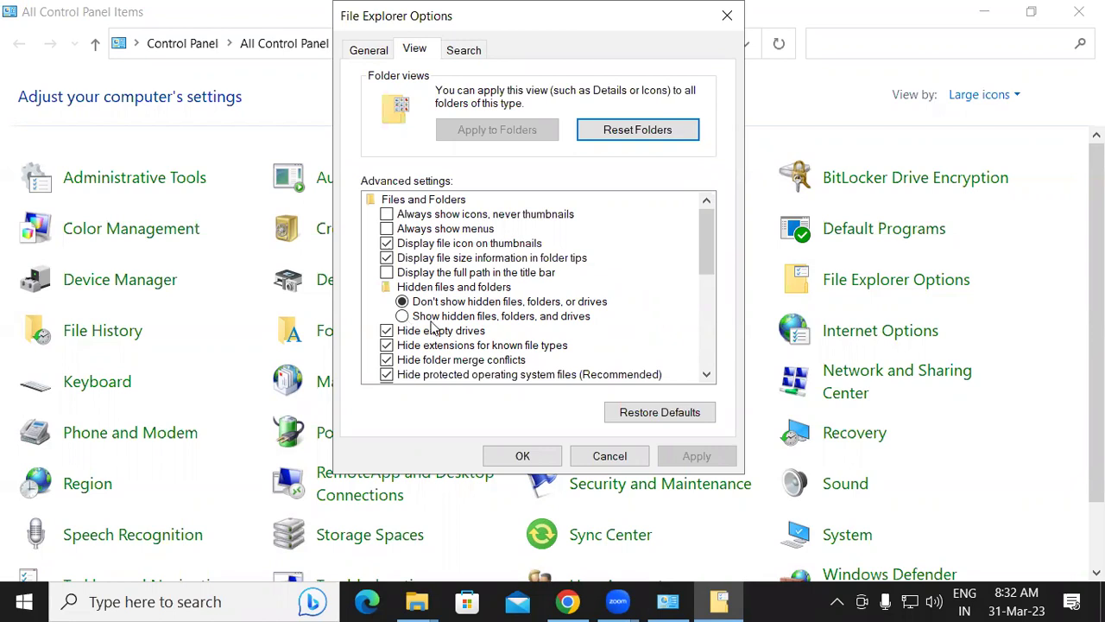
pyautogui.click(404, 318)
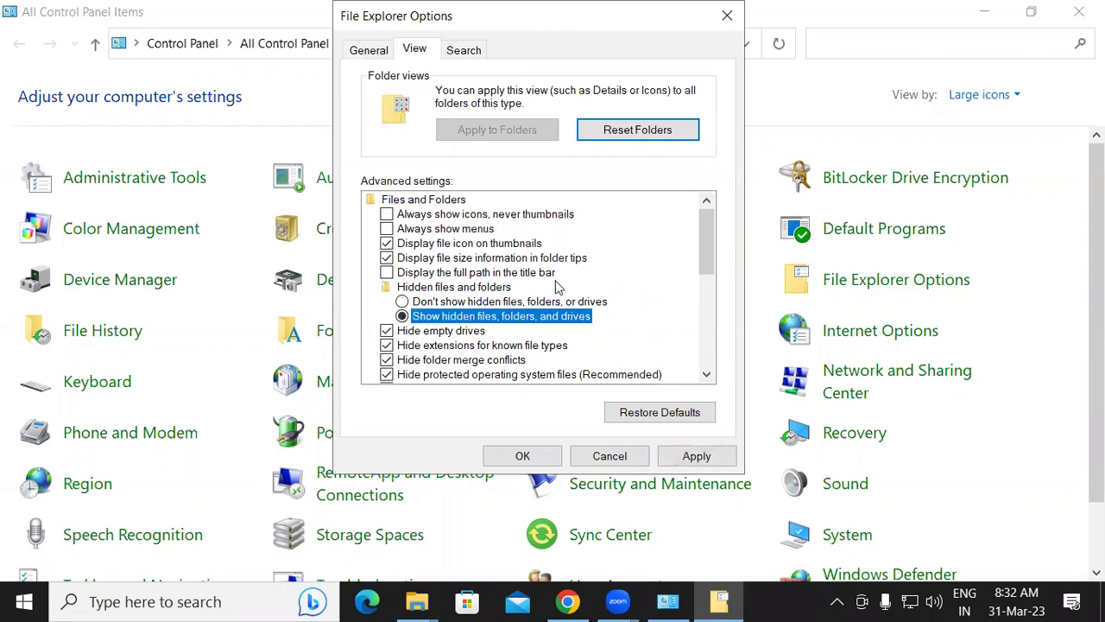
pyautogui.click(706, 463)
pyautogui.click(556, 455)
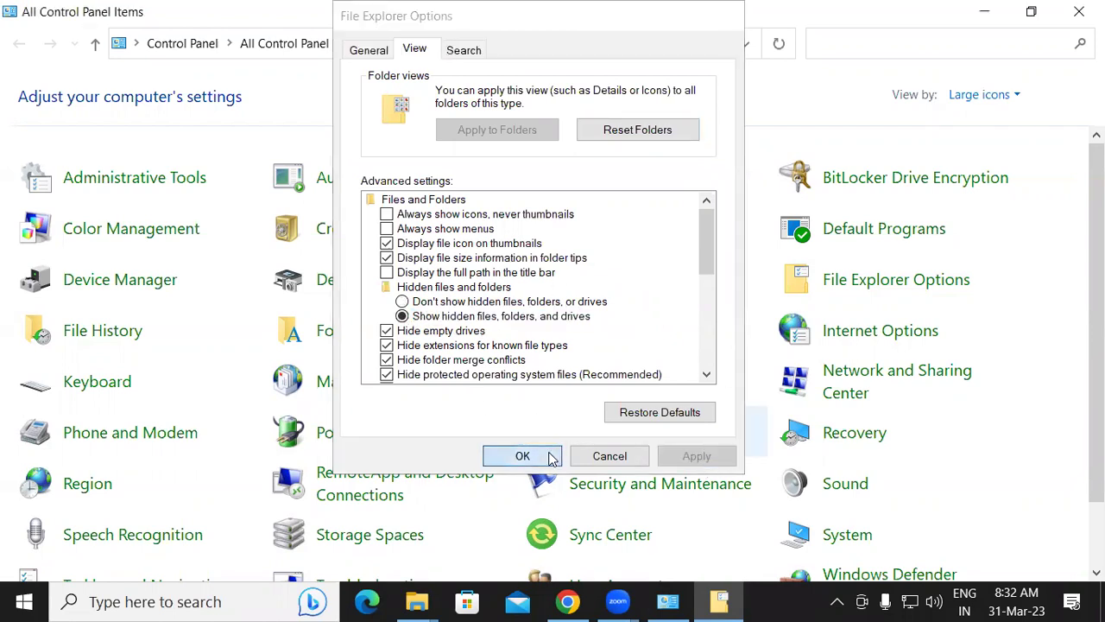
pyautogui.click(1079, 11)
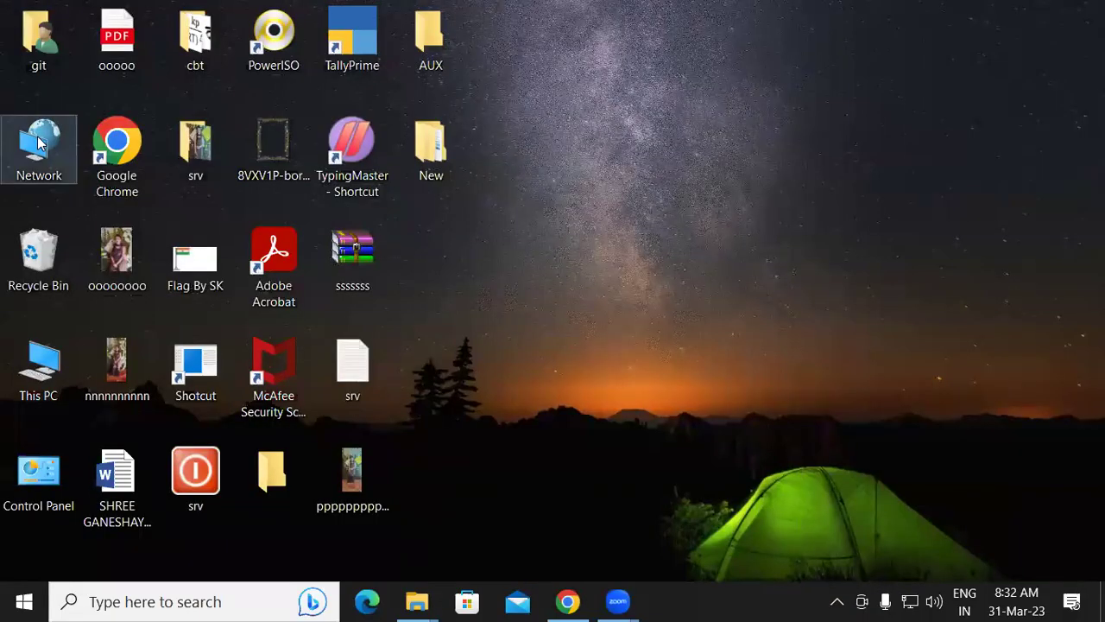
# Open Local Disk (D:) from This PC to check the hidden folders.
pyautogui.doubleClick(54, 359)
pyautogui.doubleClick(562, 328)
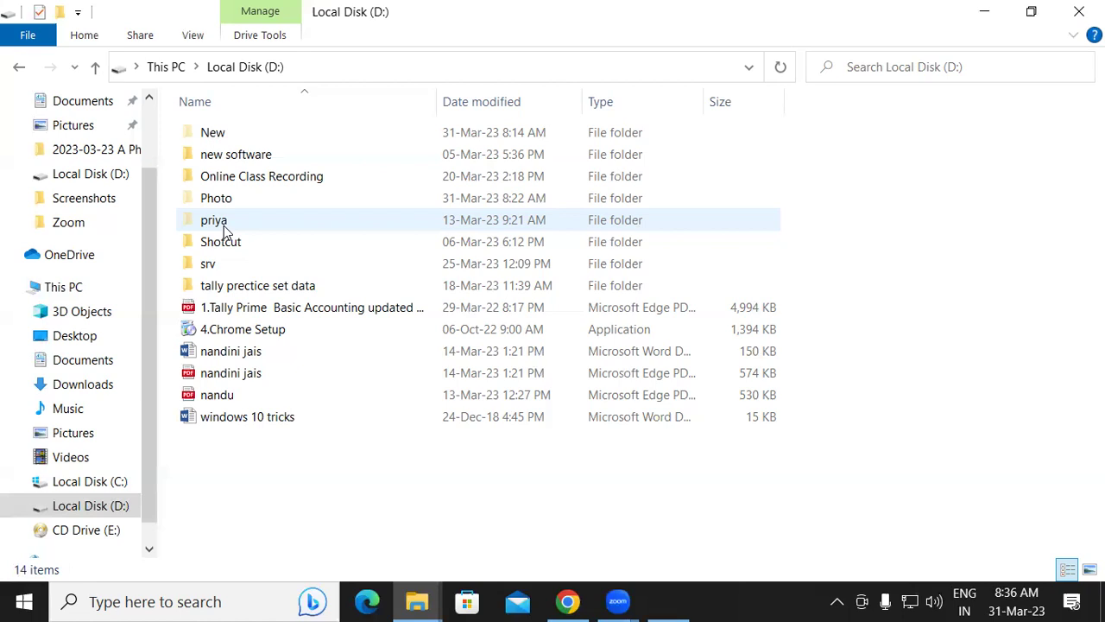
# Open Command Prompt by running cmd and enter attrib +h +s +r at the prompt.
pyautogui.press('super+r')
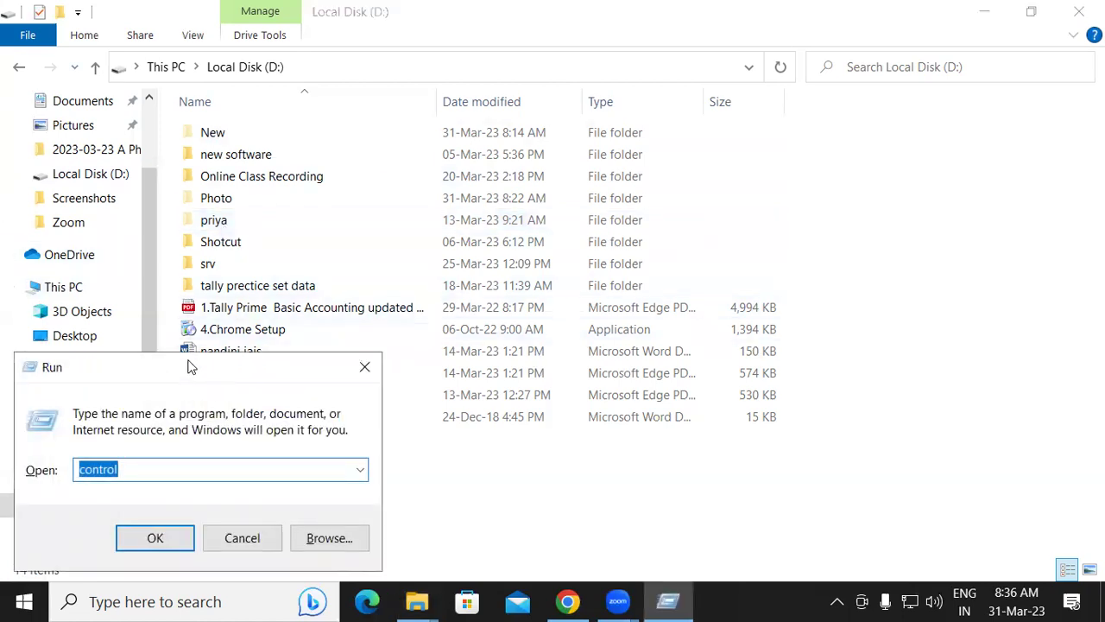
pyautogui.moveTo(191, 367); pyautogui.dragTo(249, 113)
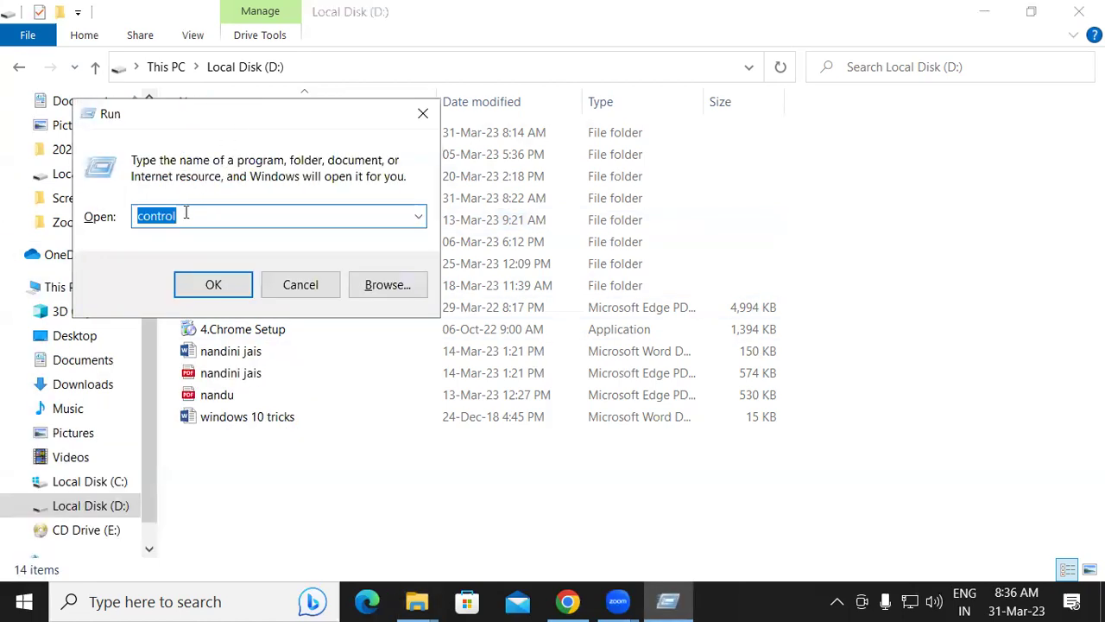
pyautogui.write('cmd')
pyautogui.click(229, 292)
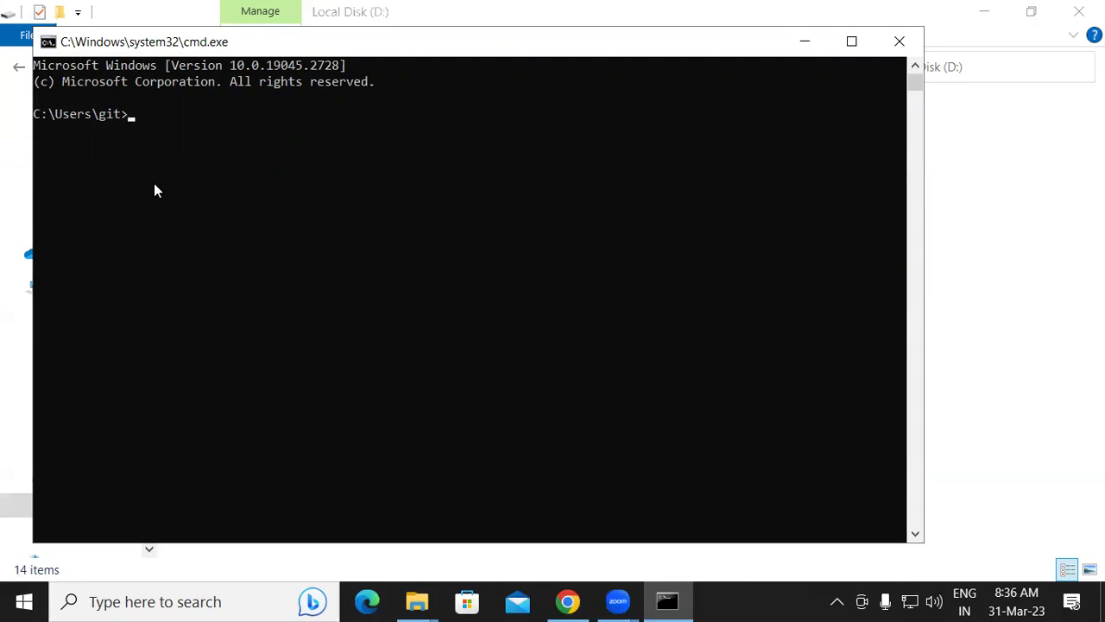
pyautogui.write('attrib')
pyautogui.write('+h +s +r')
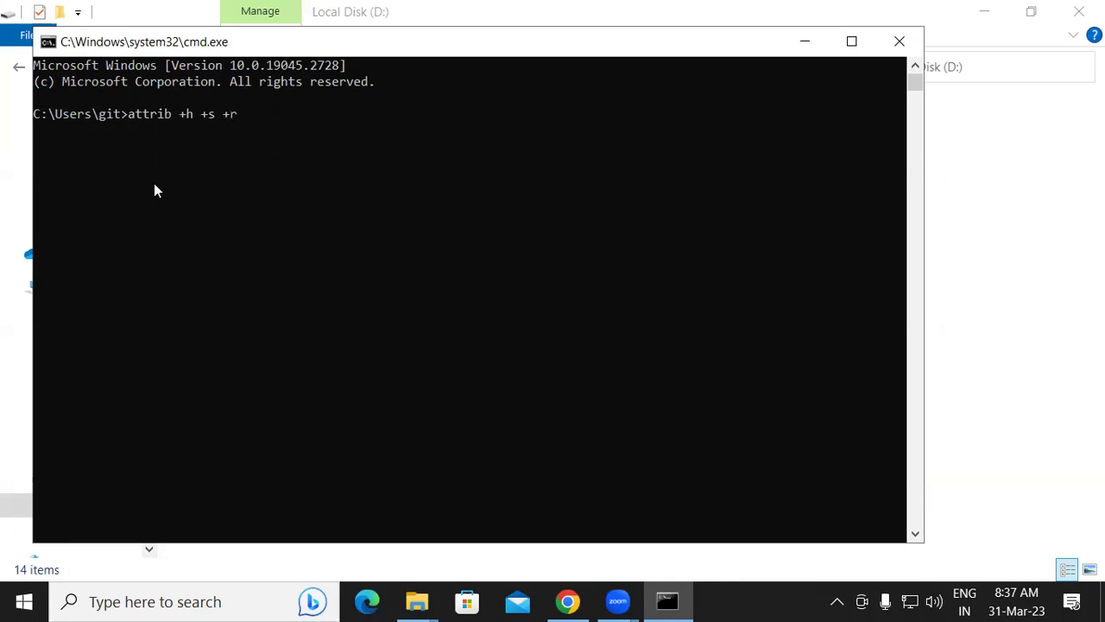
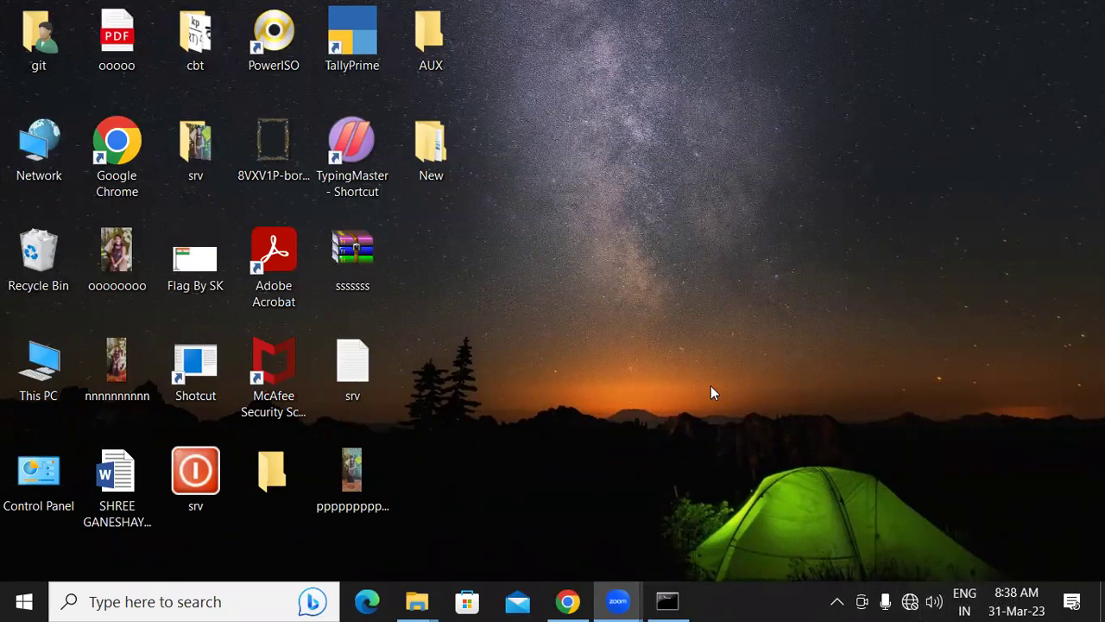
# Check the folder names on Local Disk (D:), and complete and run the command attrib +h +s +r "d:\New" in Command Prompt.
pyautogui.doubleClick(38, 365)
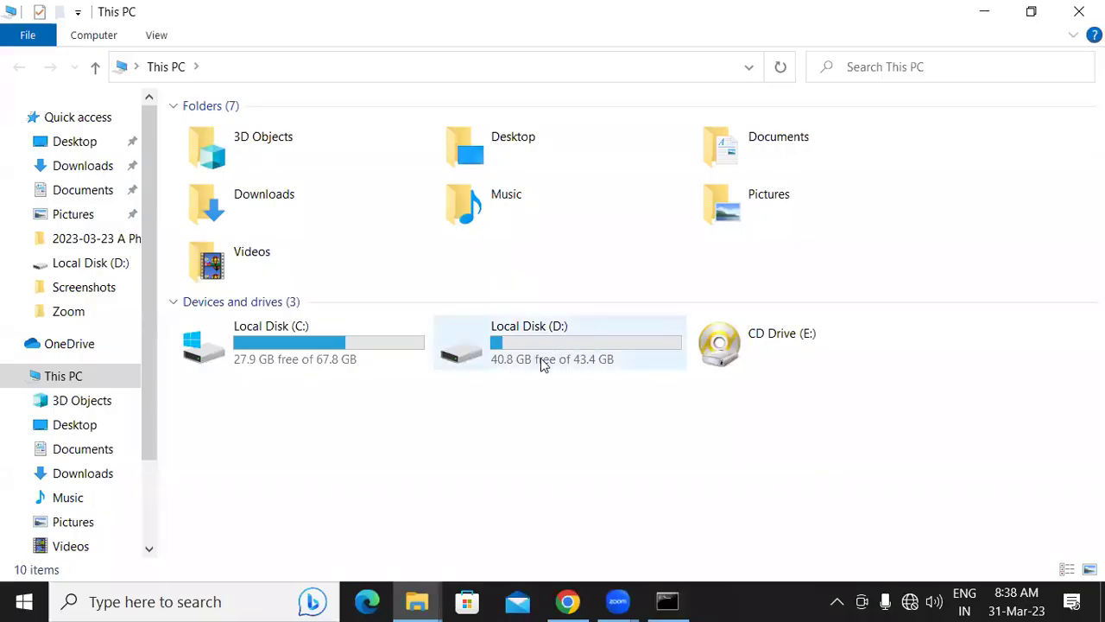
pyautogui.doubleClick(543, 364)
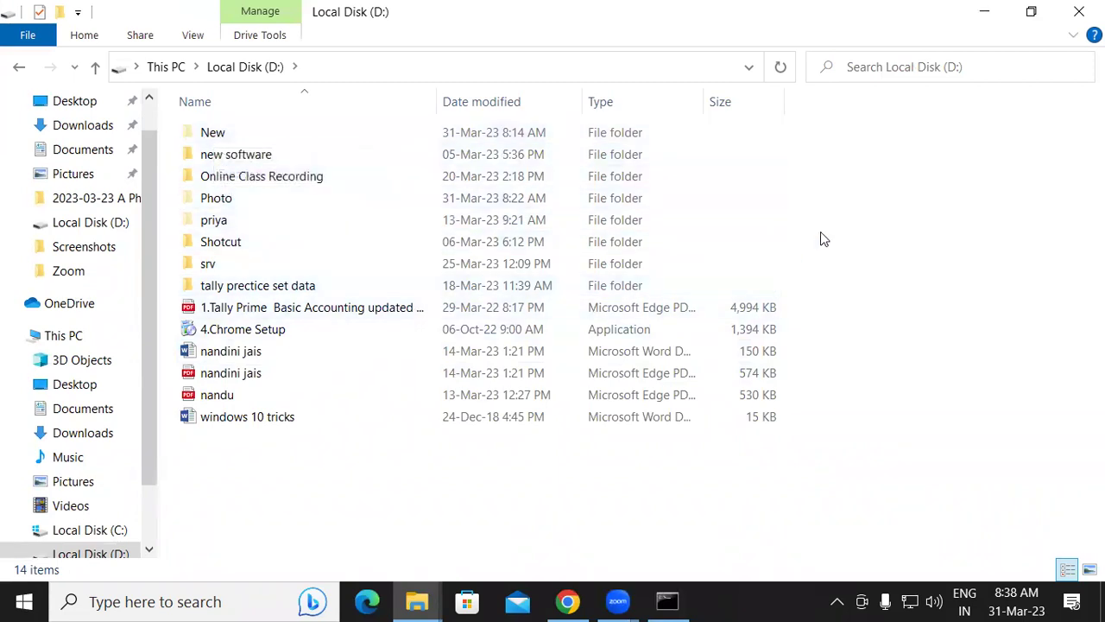
pyautogui.click(666, 601)
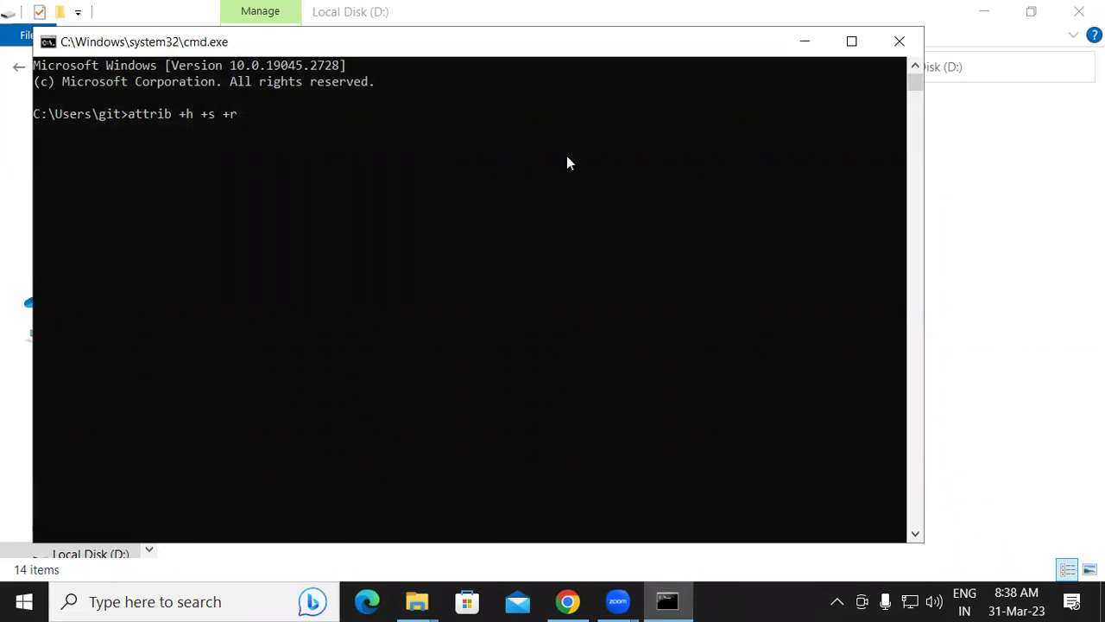
pyautogui.write('"d')
pyautogui.write(':\\')
pyautogui.hotkey('alt', 'Tab')
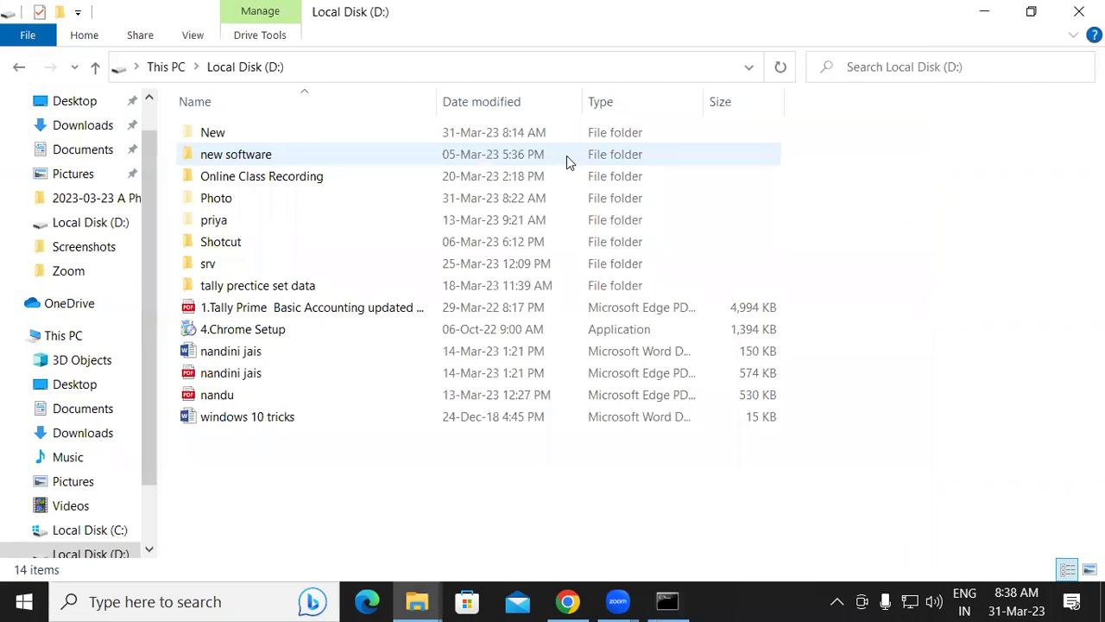
pyautogui.hotkey('alt', 'Tab')
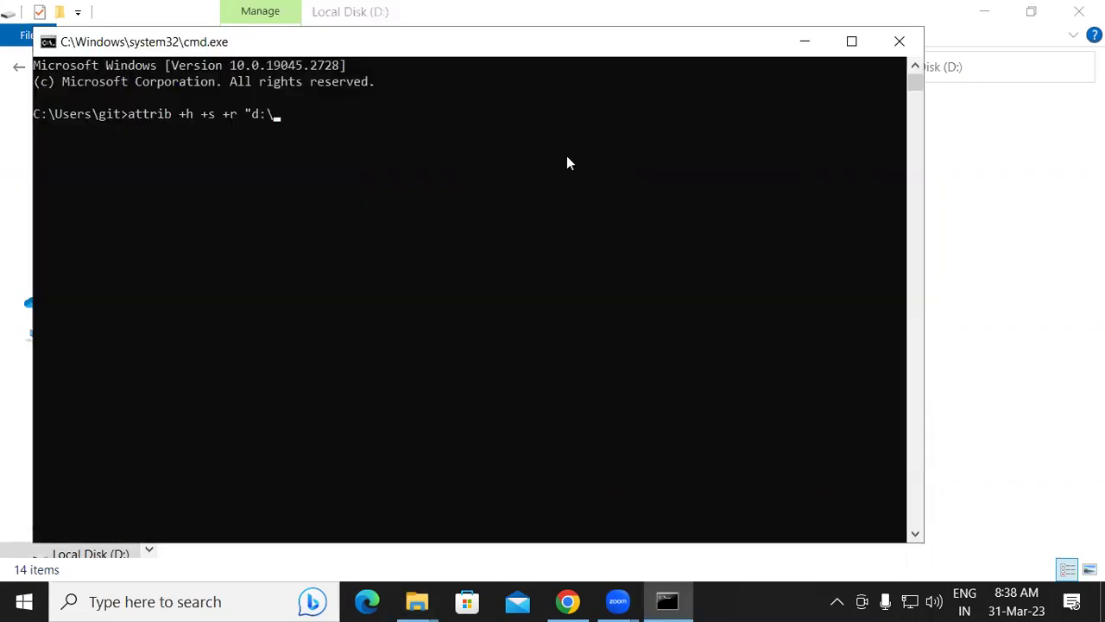
pyautogui.write('New"')
pyautogui.press('Return')
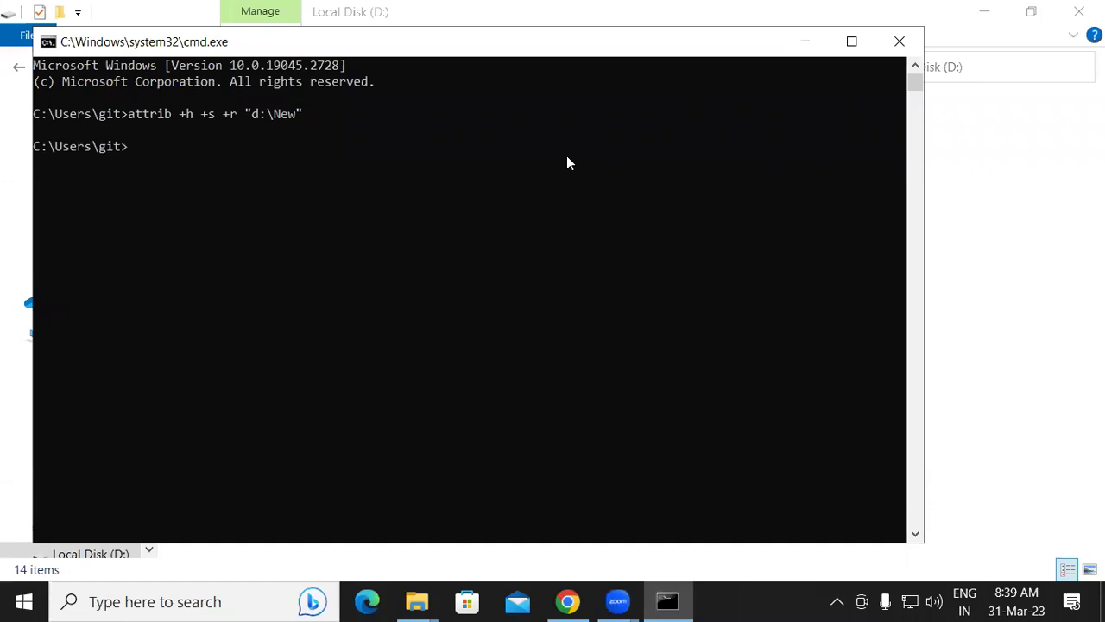
# Minimize Command Prompt and refresh Local Disk (D:) to check whether the New folder is still listed.
pyautogui.click(803, 42)
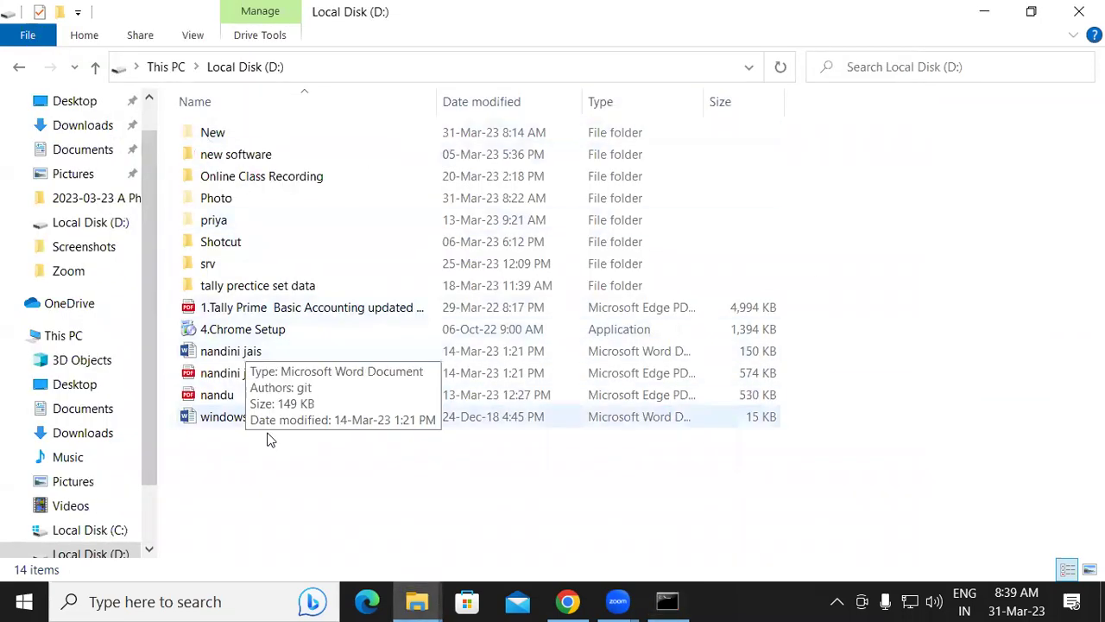
pyautogui.rightClick(269, 464)
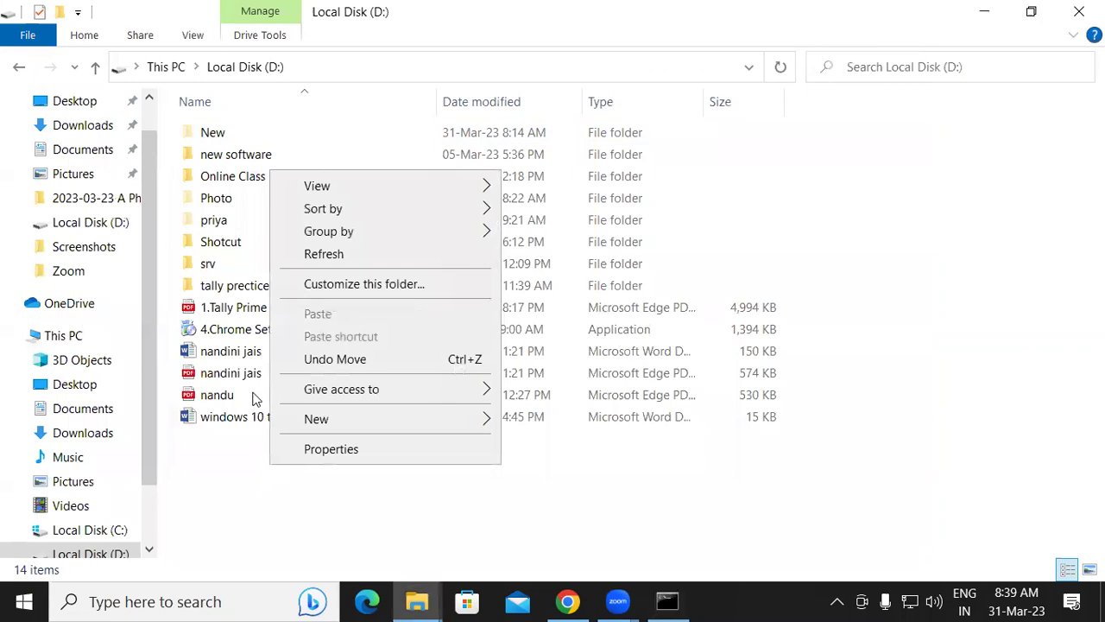
pyautogui.click(321, 254)
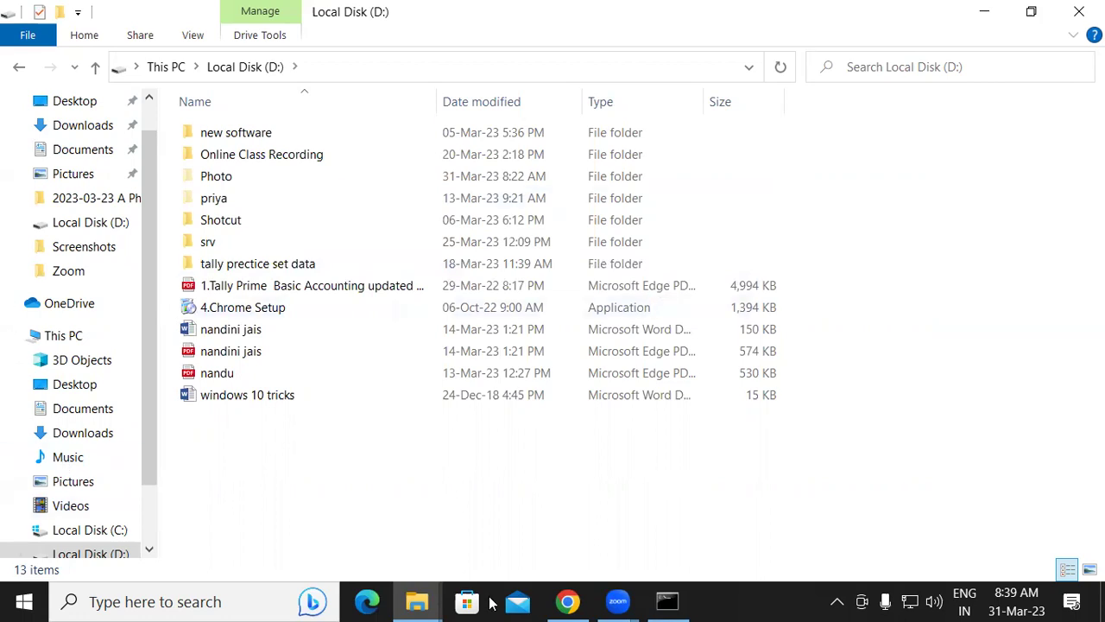
pyautogui.moveTo(415, 601)
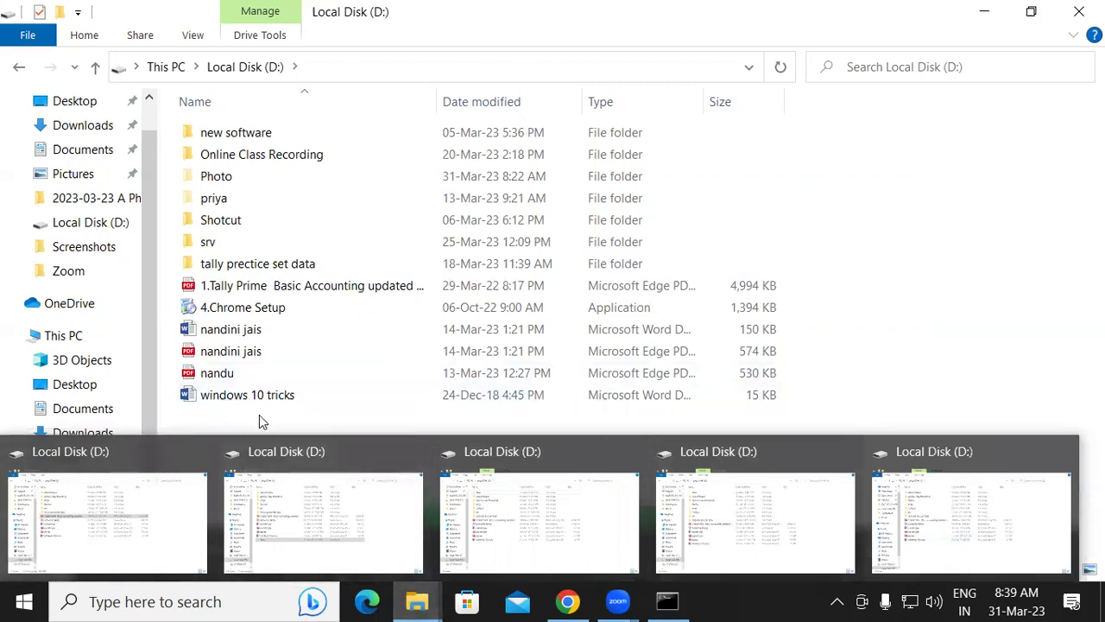
# Run the control command, examine the hidden files settings in File Explorer Options, and cancel the dialog without changes.
pyautogui.press('super+r')
pyautogui.write('co')
pyautogui.press('Down')
pyautogui.press('Return')
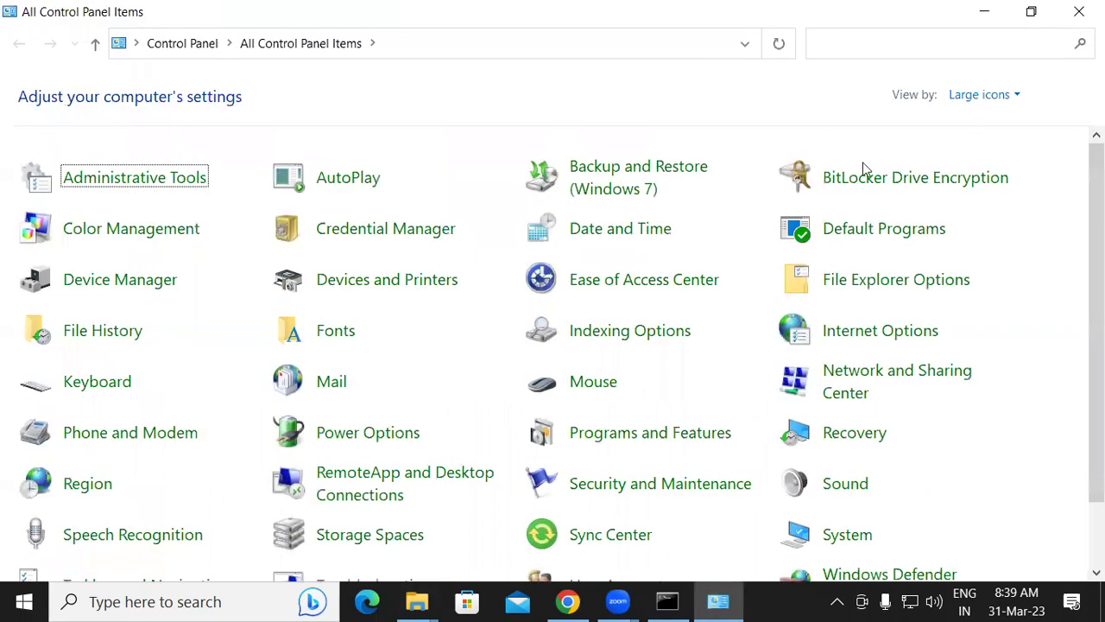
pyautogui.doubleClick(890, 281)
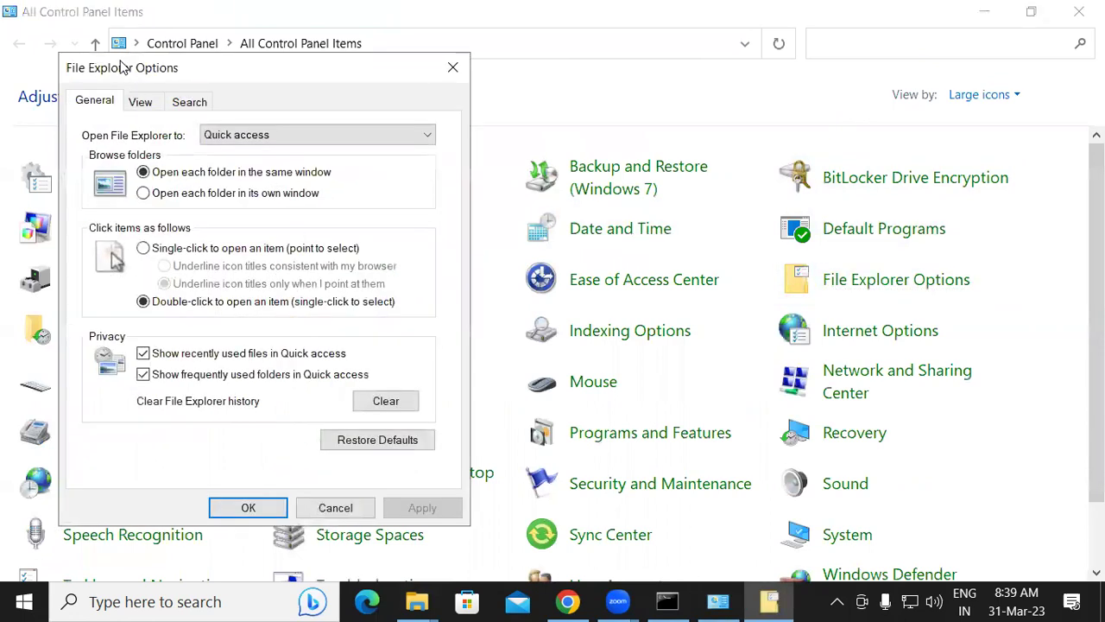
pyautogui.click(140, 102)
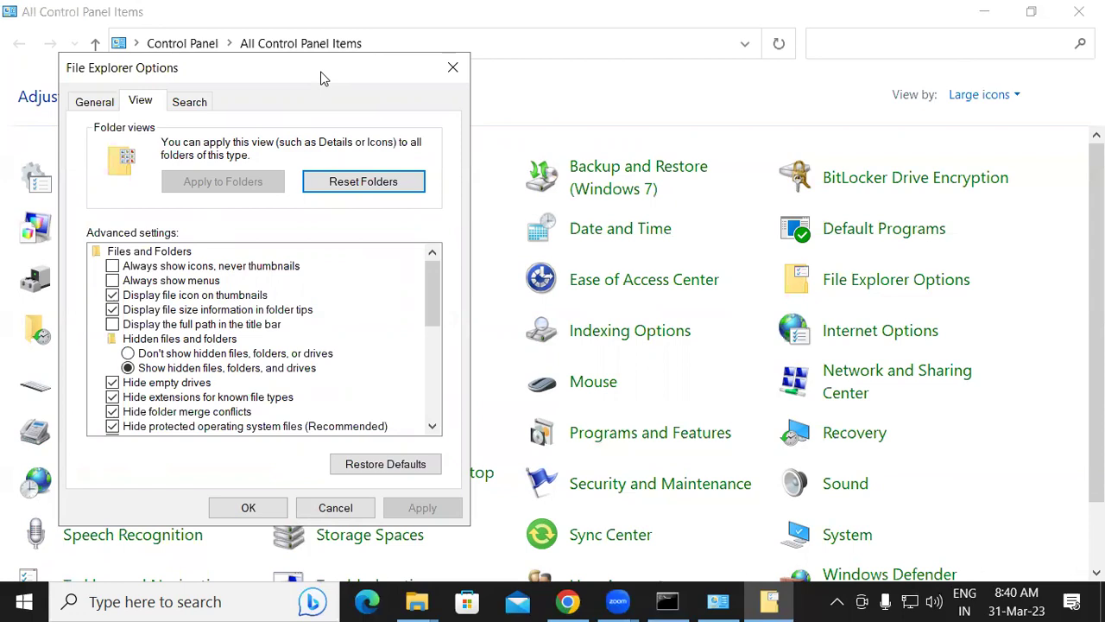
pyautogui.moveTo(323, 78); pyautogui.dragTo(287, 45)
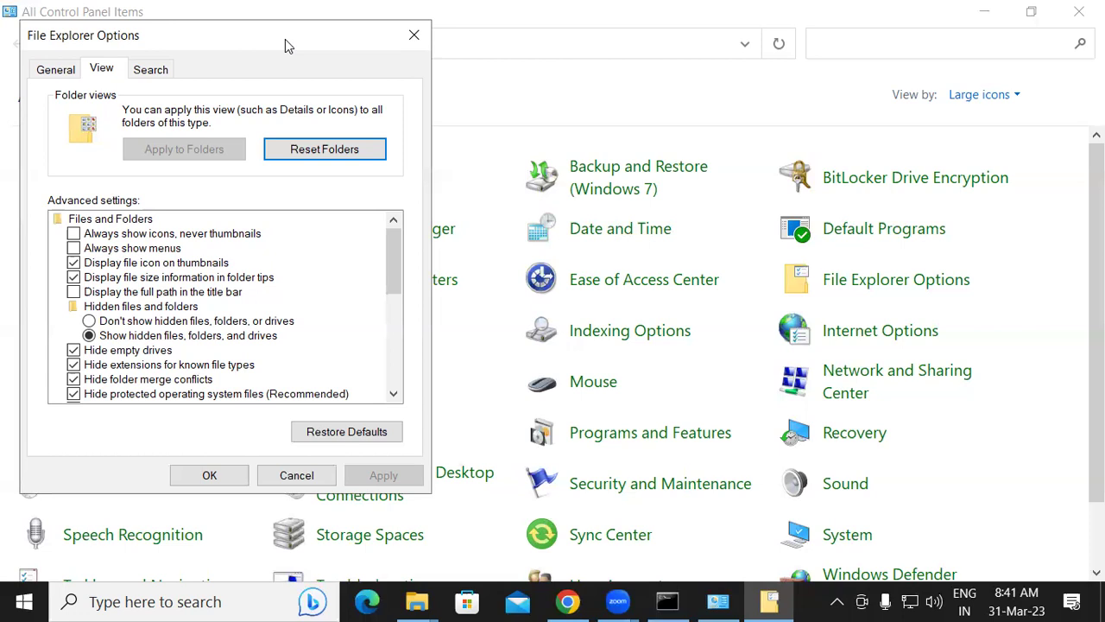
pyautogui.click(320, 470)
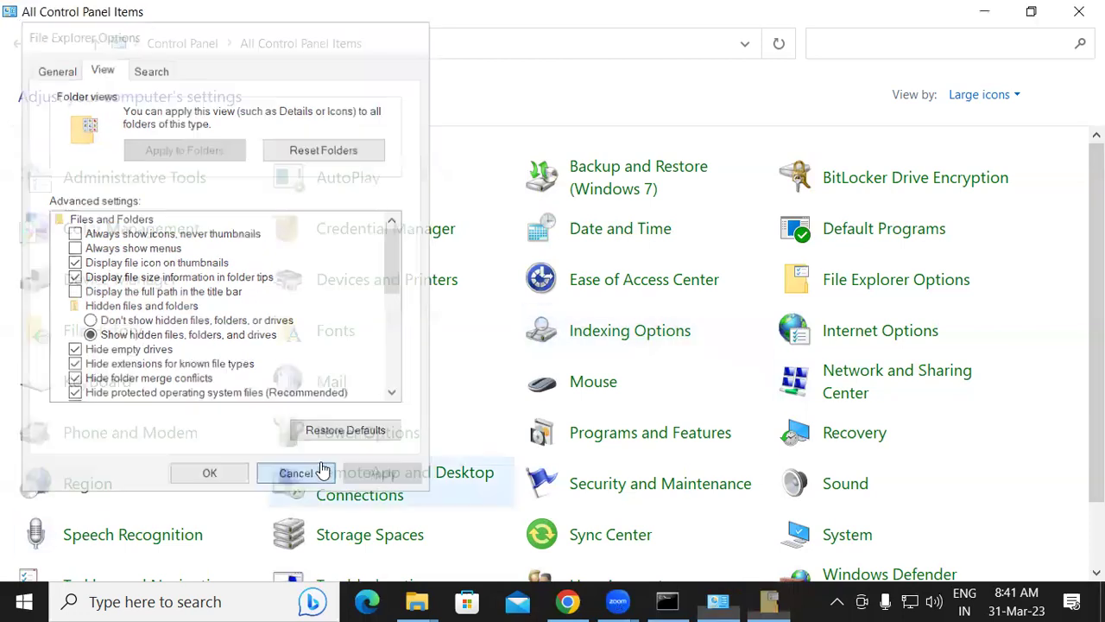
# Bring the Command Prompt window back to the front.
pyautogui.click(662, 594)
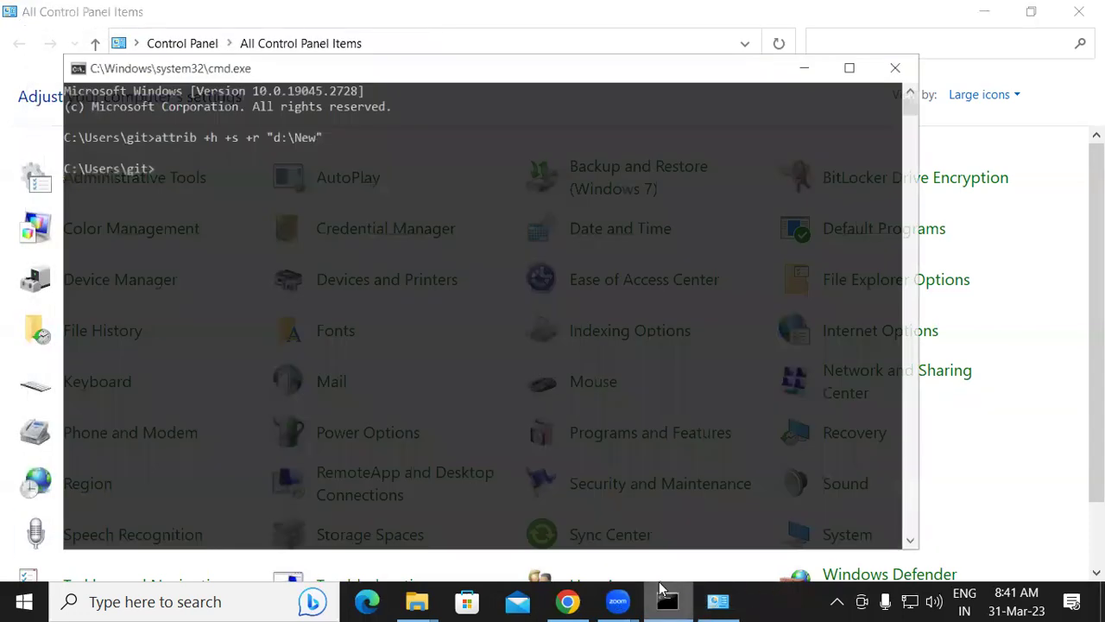